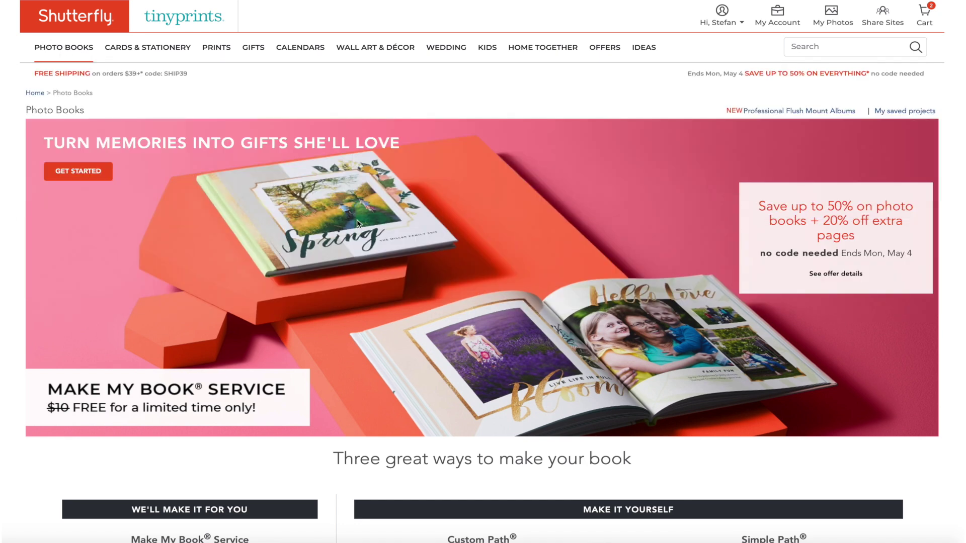
Start a new Simple Path photo book in the 8x11 size
{"action": "scroll", "coordinate": [362, 225], "scroll_direction": "down", "scroll_amount": 7}
{"action": "scroll", "coordinate": [370, 231], "scroll_direction": "up", "scroll_amount": 7}
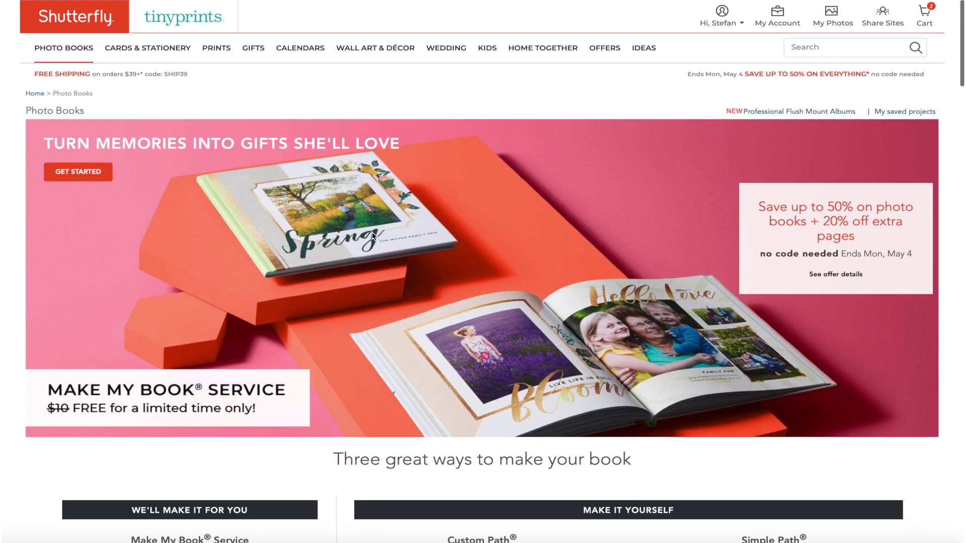
{"action": "scroll", "coordinate": [372, 235], "scroll_direction": "down", "scroll_amount": 7}
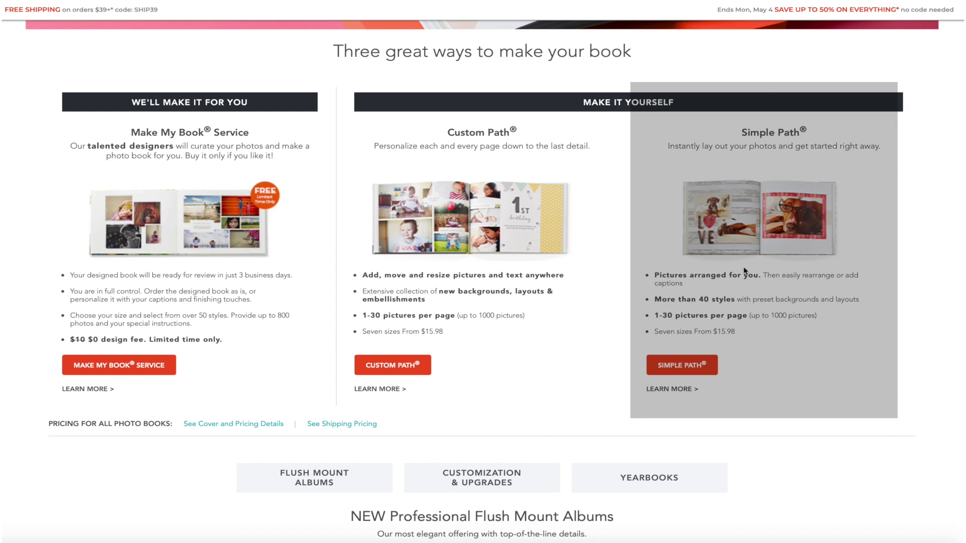
{"action": "left_click", "coordinate": [673, 369]}
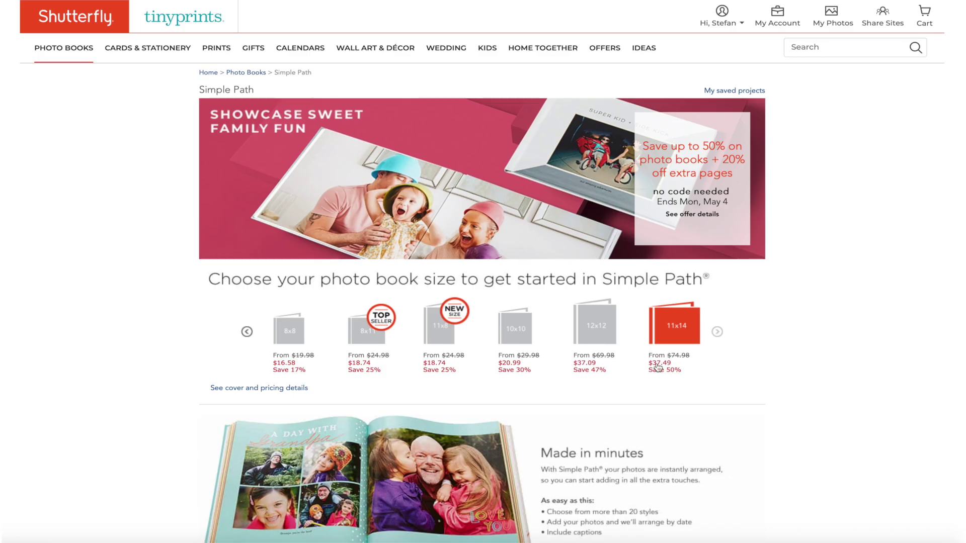
{"action": "scroll", "coordinate": [656, 367], "scroll_direction": "down", "scroll_amount": 5}
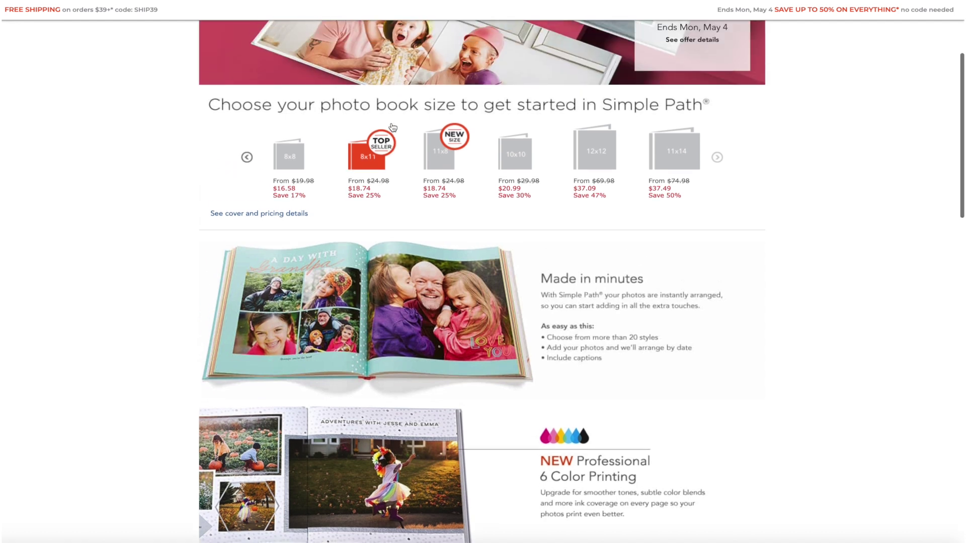
{"action": "scroll", "coordinate": [393, 127], "scroll_direction": "up", "scroll_amount": 1}
{"action": "left_click", "coordinate": [367, 157]}
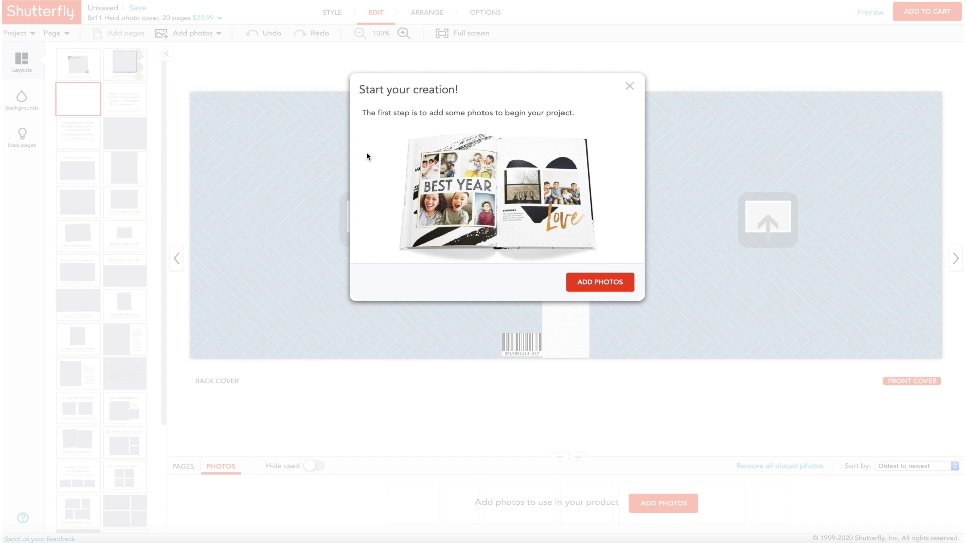
Add all photos dated Wed 5, October 2016 from the Shutterfly library and have them placed in chronological order
{"action": "left_click", "coordinate": [602, 282]}
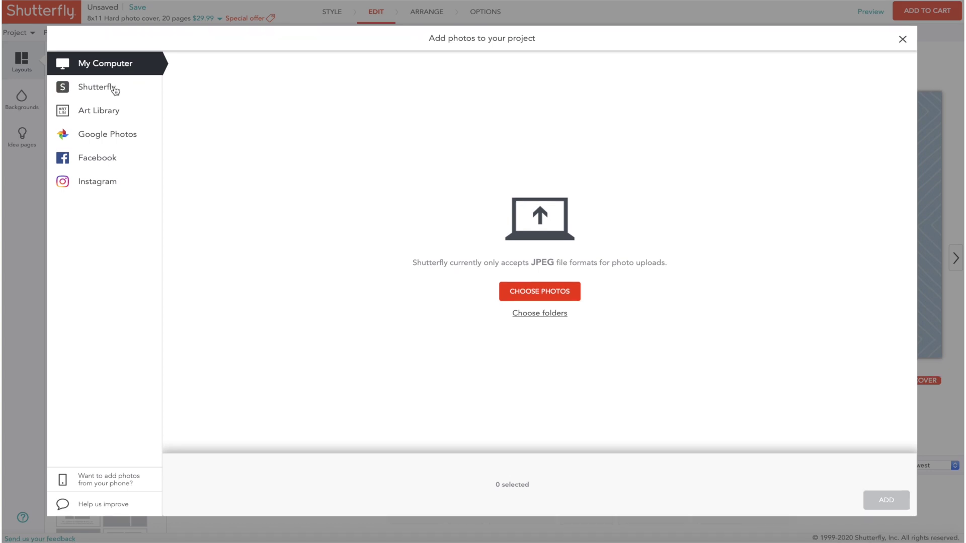
{"action": "left_click", "coordinate": [115, 89]}
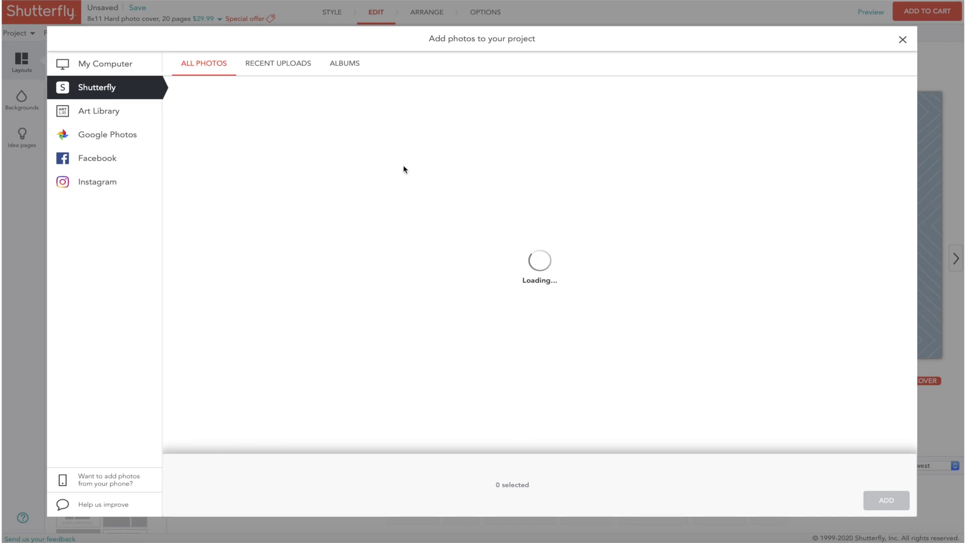
{"action": "scroll", "coordinate": [488, 207], "scroll_direction": "down", "scroll_amount": 10}
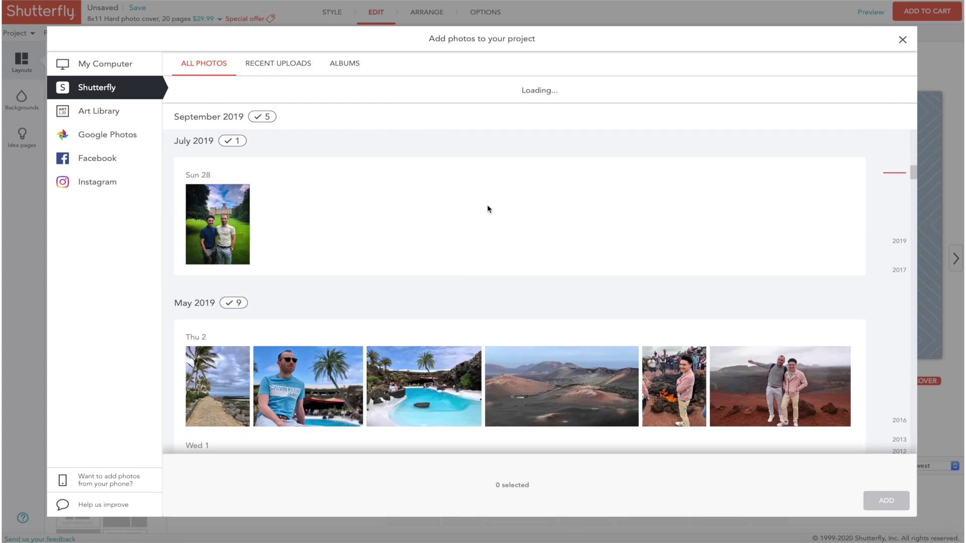
{"action": "scroll", "coordinate": [487, 204], "scroll_direction": "down", "scroll_amount": 15}
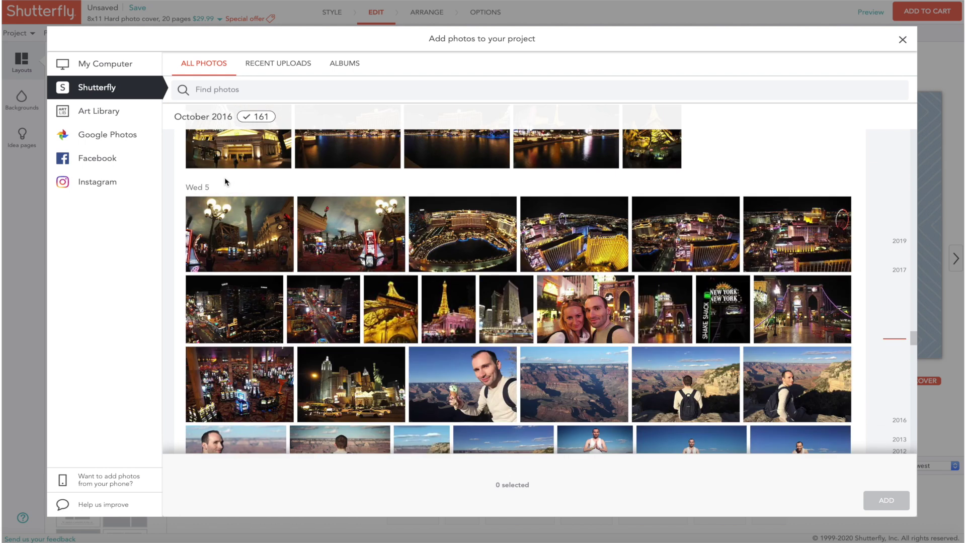
{"action": "mouse_move", "coordinate": [224, 192]}
{"action": "scroll", "coordinate": [496, 244], "scroll_direction": "up", "scroll_amount": 3}
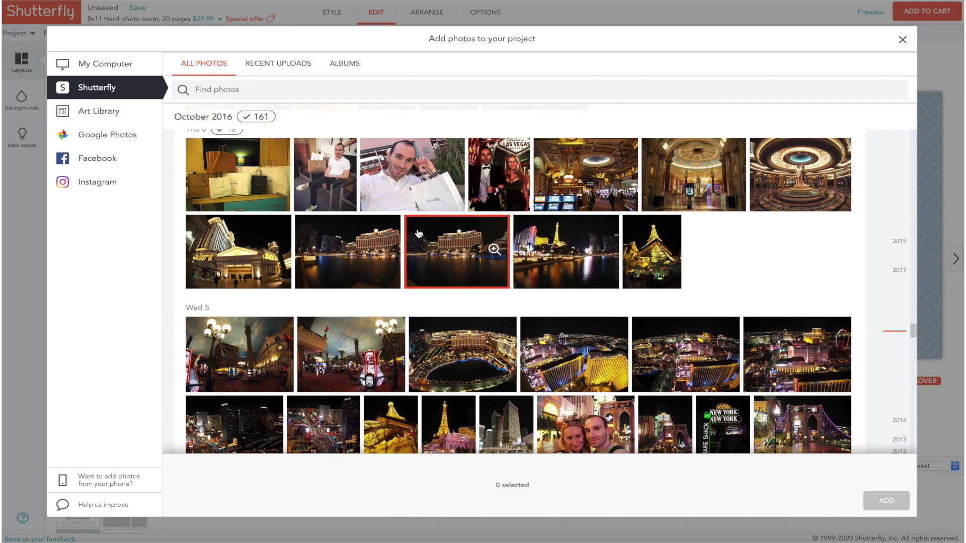
{"action": "scroll", "coordinate": [442, 246], "scroll_direction": "down", "scroll_amount": 3}
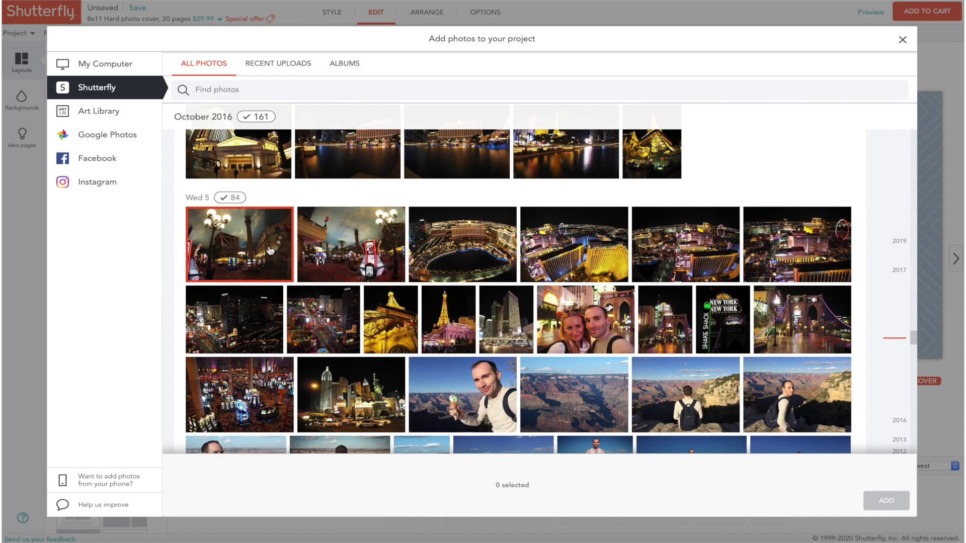
{"action": "left_click", "coordinate": [232, 199]}
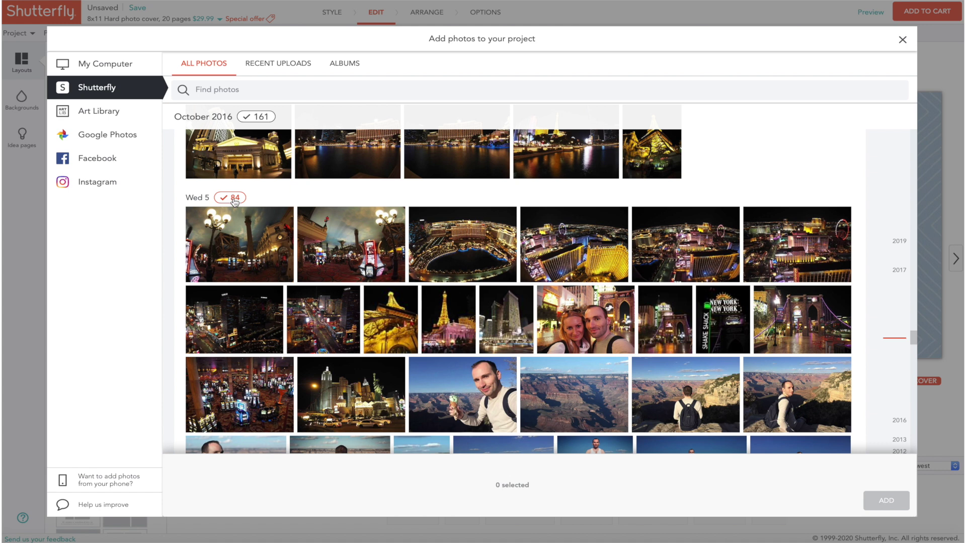
{"action": "scroll", "coordinate": [388, 240], "scroll_direction": "down", "scroll_amount": 1}
{"action": "left_click", "coordinate": [886, 501]}
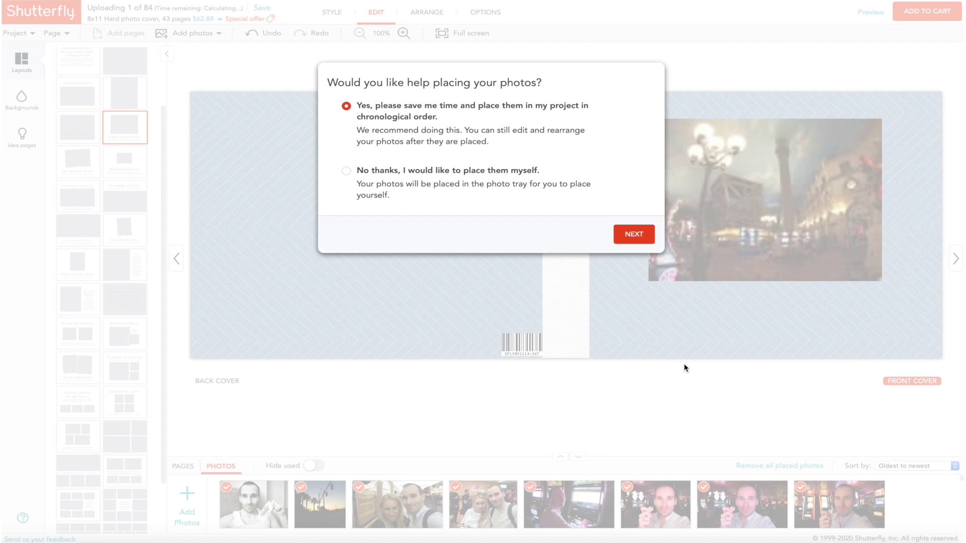
{"action": "left_click", "coordinate": [641, 233]}
Page through the book's spreads up to pages 18–19 to review the automatic photo placement, and return to pages 14–15
{"action": "left_click", "coordinate": [954, 258]}
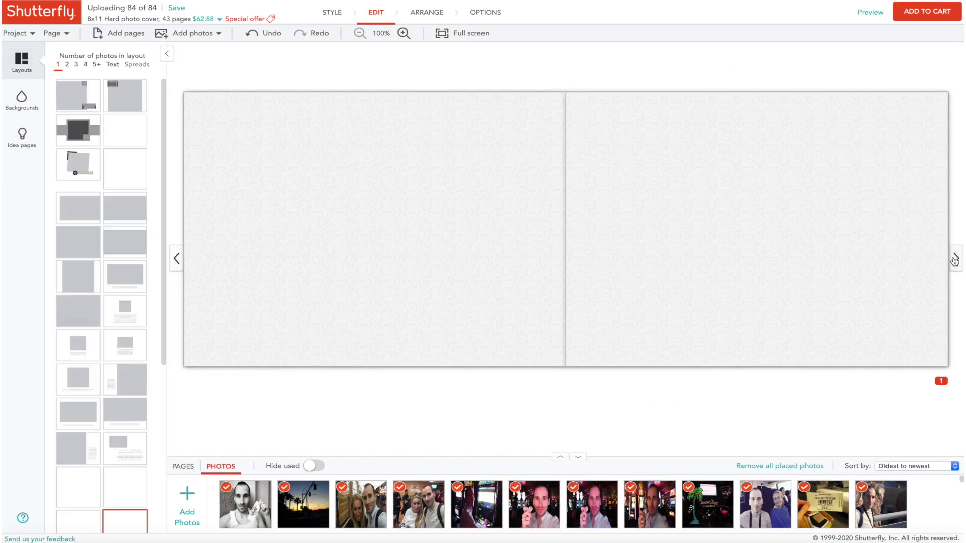
{"action": "left_click", "coordinate": [954, 258]}
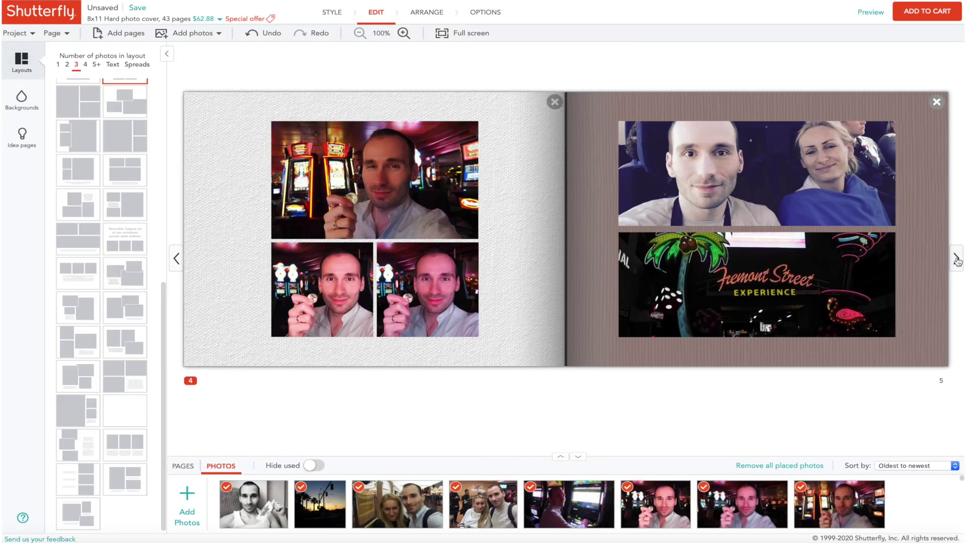
{"action": "left_click", "coordinate": [955, 258]}
{"action": "left_click", "coordinate": [956, 258]}
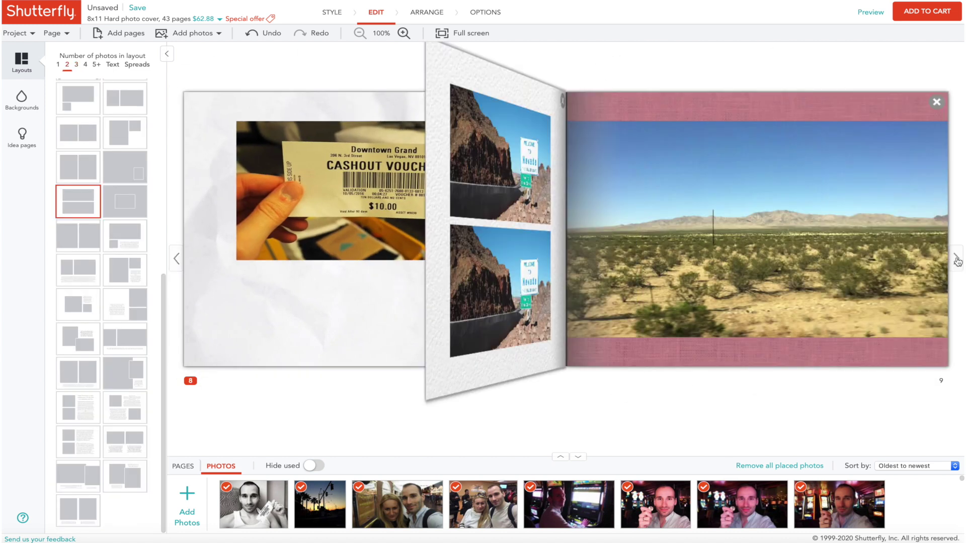
{"action": "left_click", "coordinate": [956, 258]}
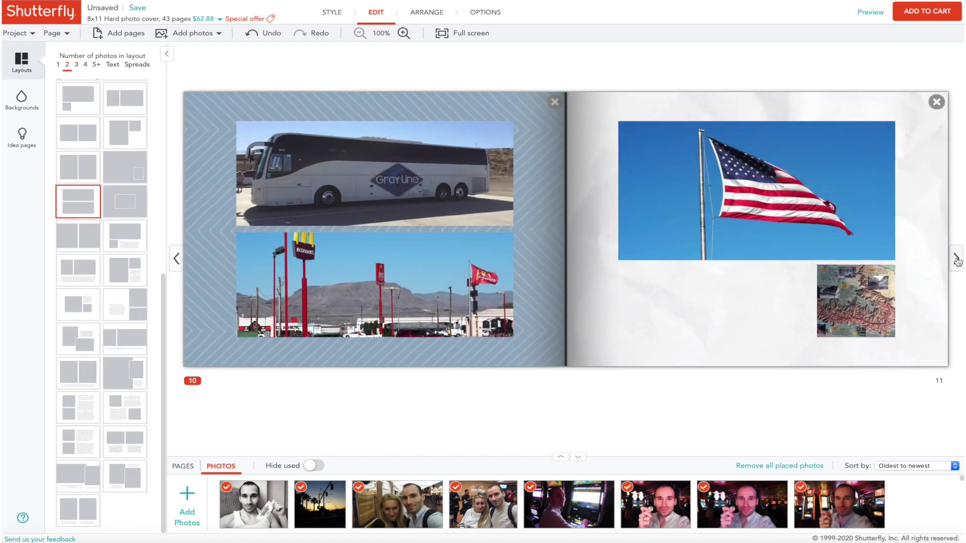
{"action": "left_click", "coordinate": [955, 259]}
{"action": "left_click", "coordinate": [956, 258]}
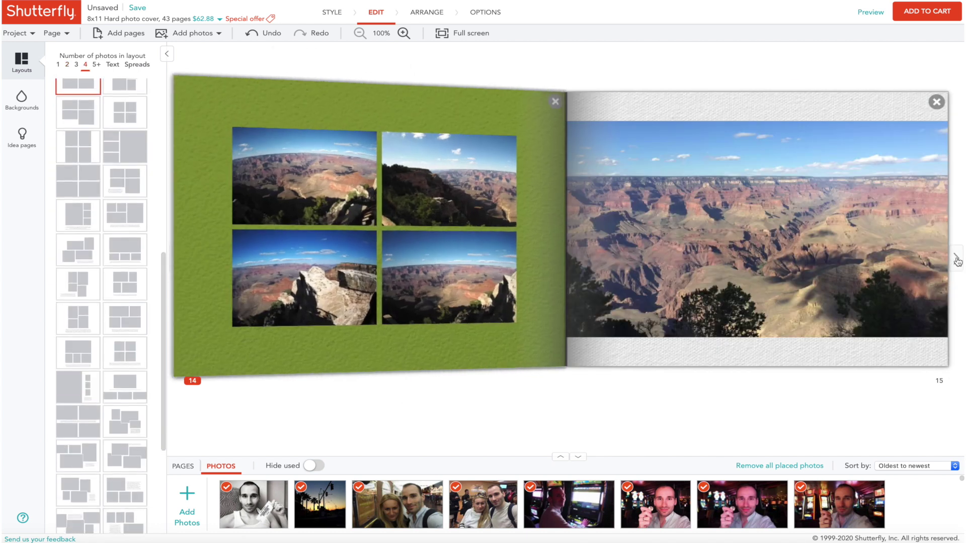
{"action": "left_click", "coordinate": [955, 259]}
{"action": "left_click", "coordinate": [956, 258]}
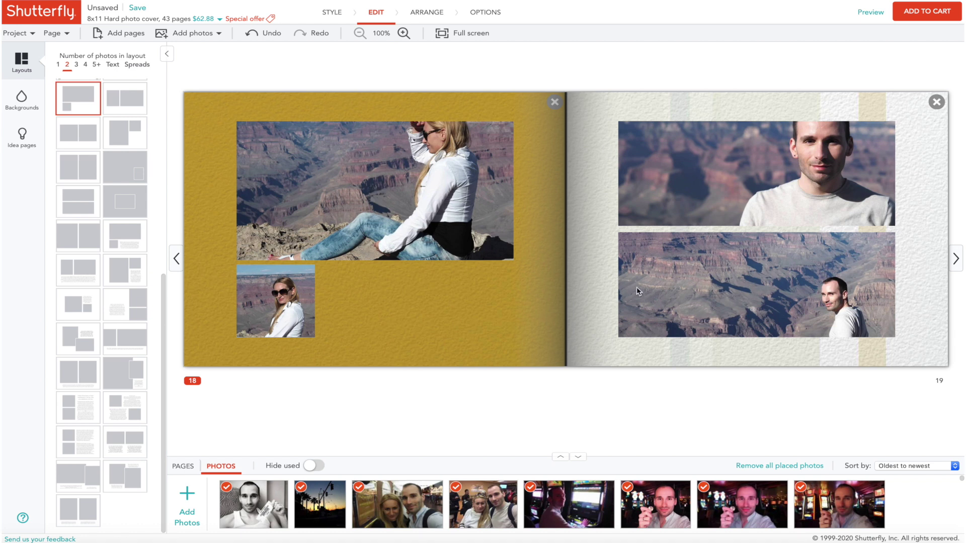
{"action": "left_click", "coordinate": [805, 95]}
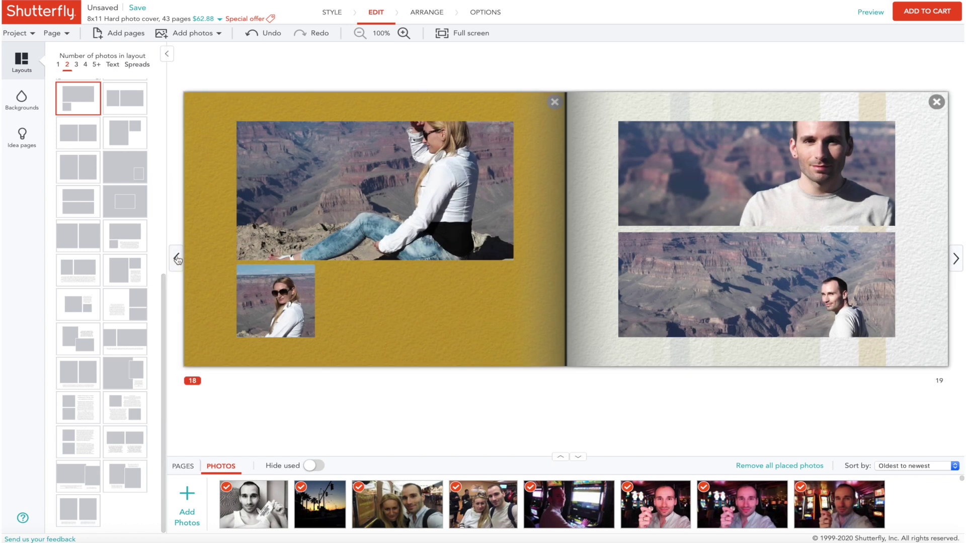
{"action": "left_click", "coordinate": [177, 259]}
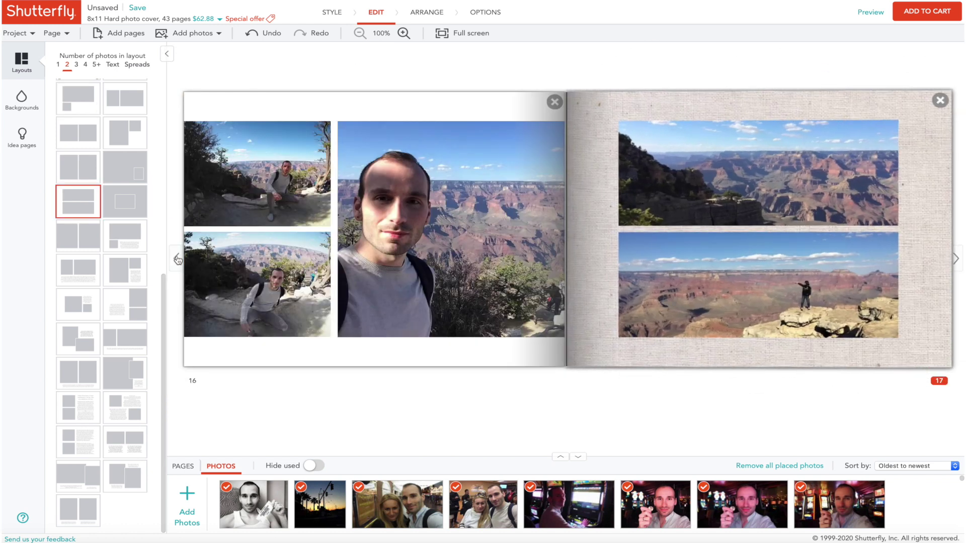
{"action": "left_click", "coordinate": [177, 259]}
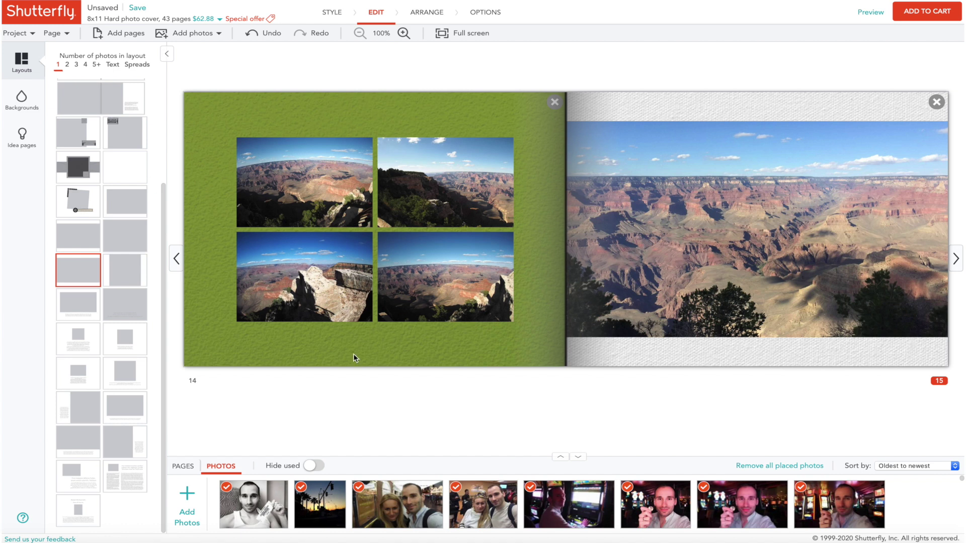
Check the page thumbnails, hide the used photos in the photo tray, and look at its sorting options
{"action": "left_click", "coordinate": [182, 467]}
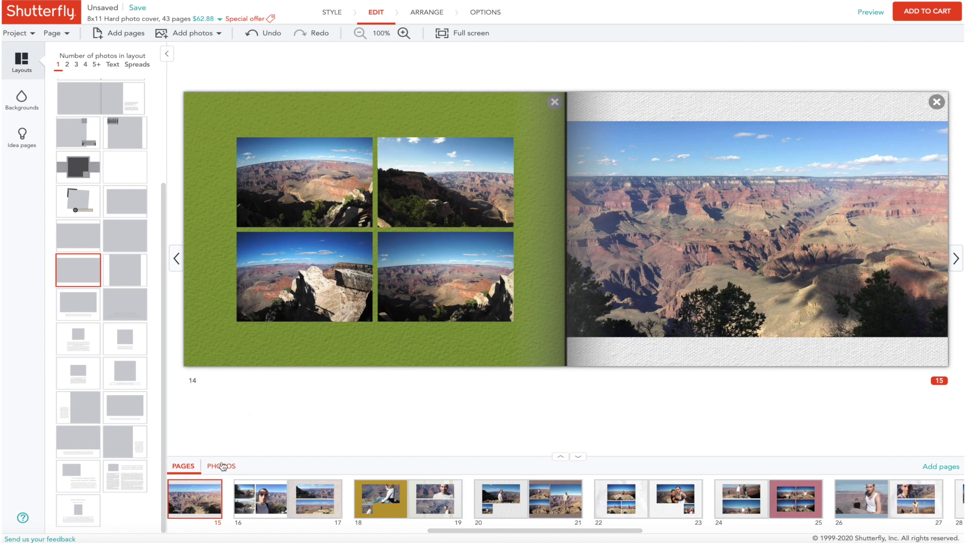
{"action": "left_click", "coordinate": [223, 466]}
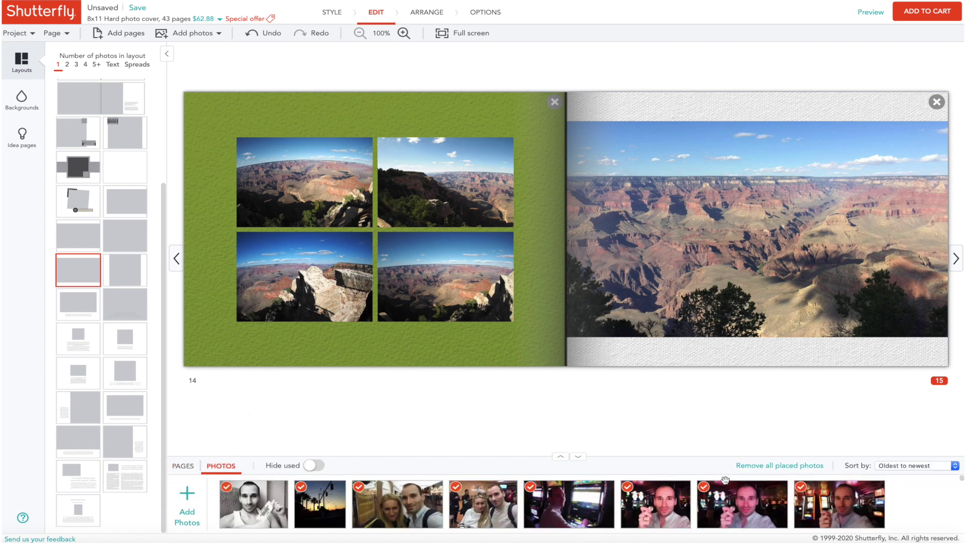
{"action": "left_click", "coordinate": [314, 466]}
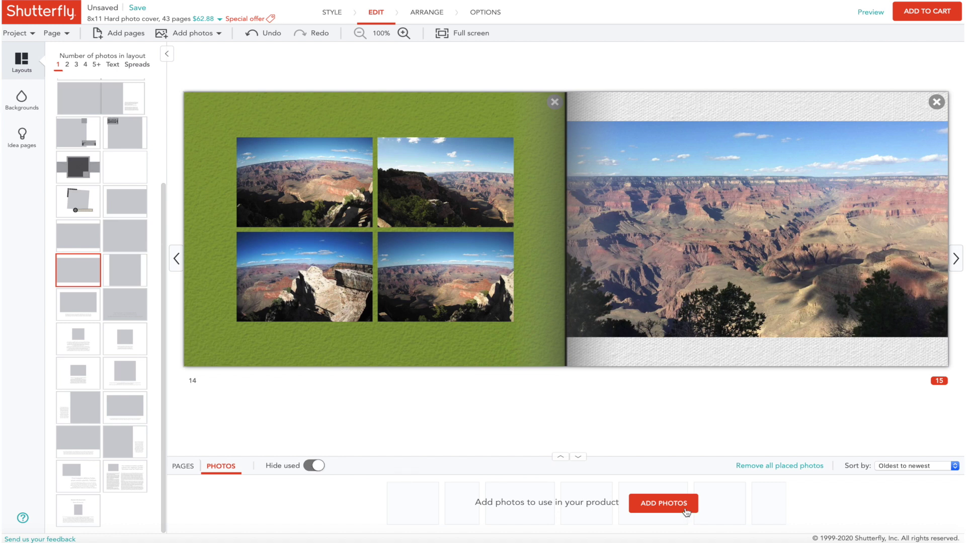
{"action": "left_click", "coordinate": [908, 469]}
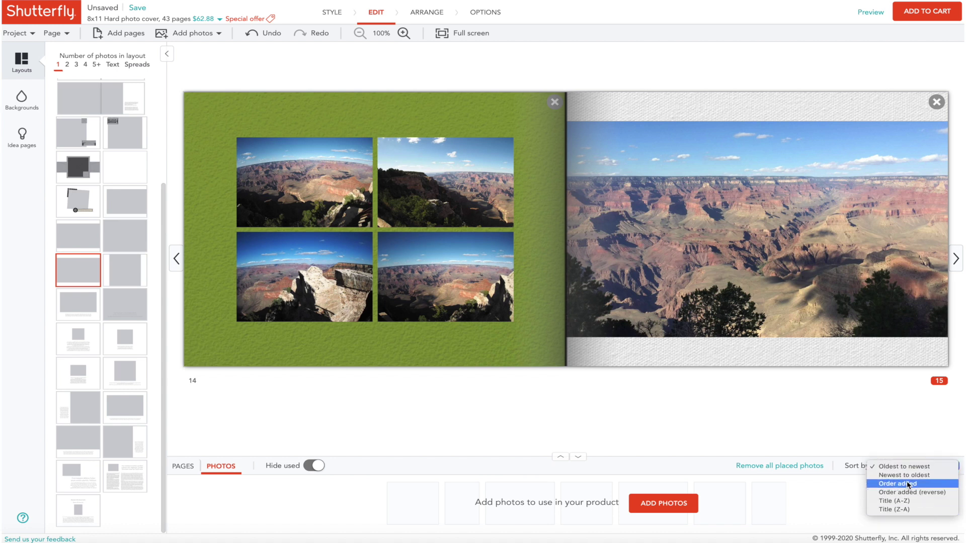
{"action": "left_click", "coordinate": [839, 440]}
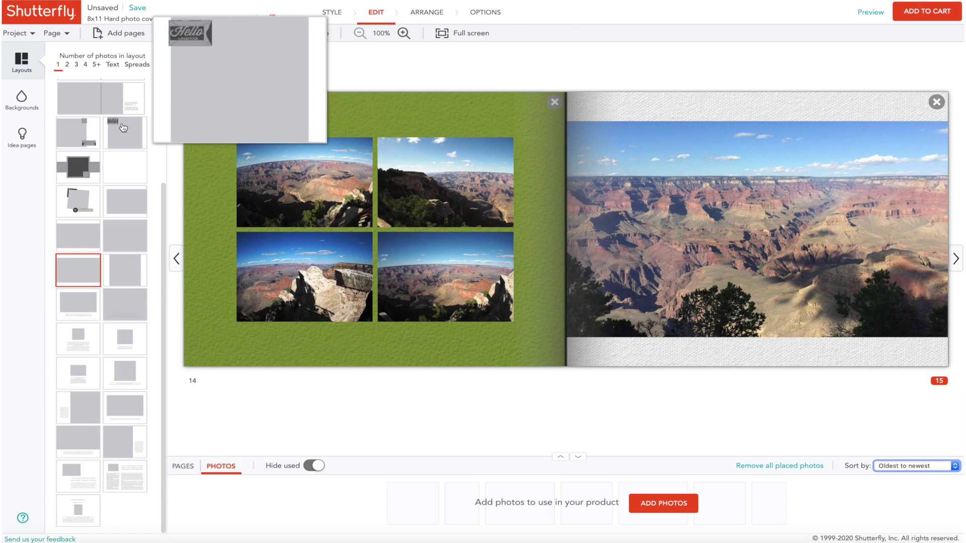
Apply a one-photo spread layout with text areas on its right-hand page to pages 14–15
{"action": "scroll", "coordinate": [122, 129], "scroll_direction": "up", "scroll_amount": 3}
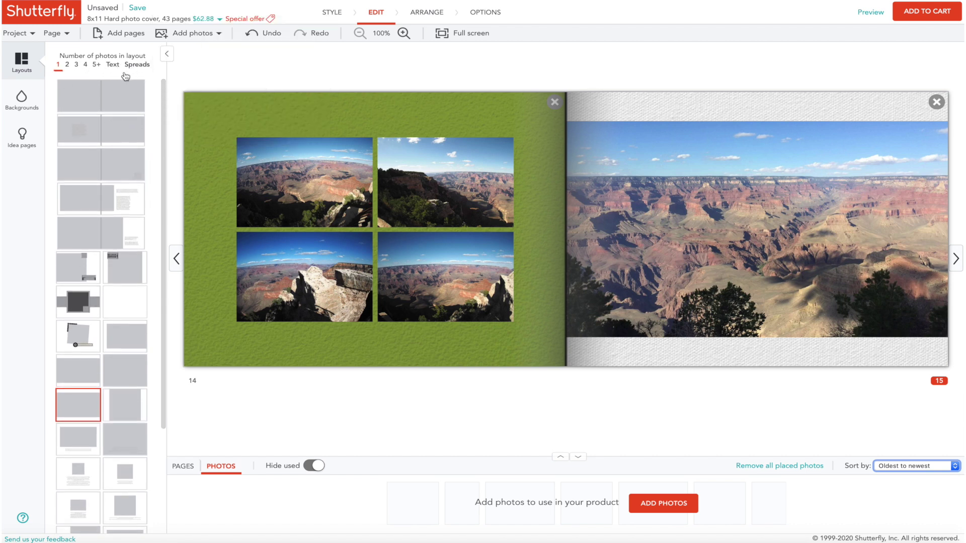
{"action": "left_click", "coordinate": [57, 71]}
{"action": "left_click", "coordinate": [86, 206]}
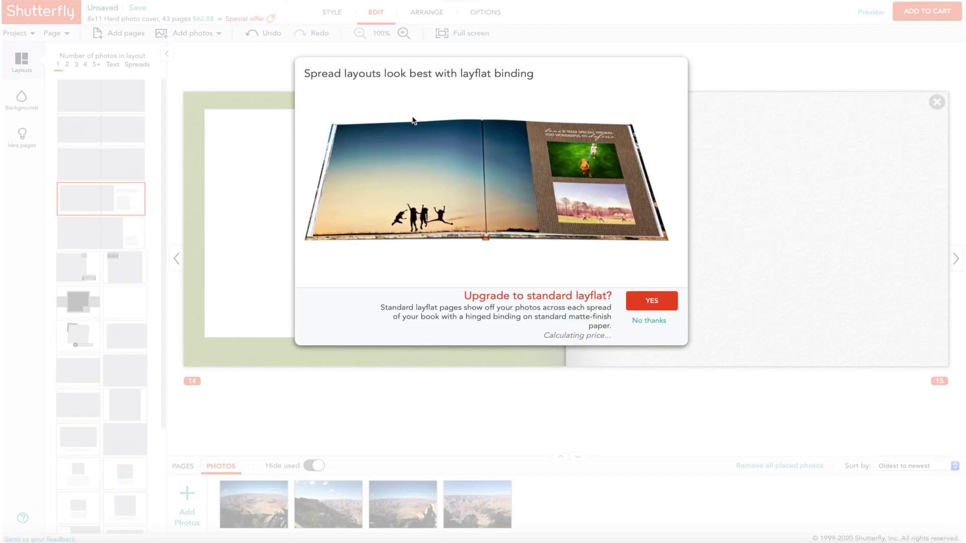
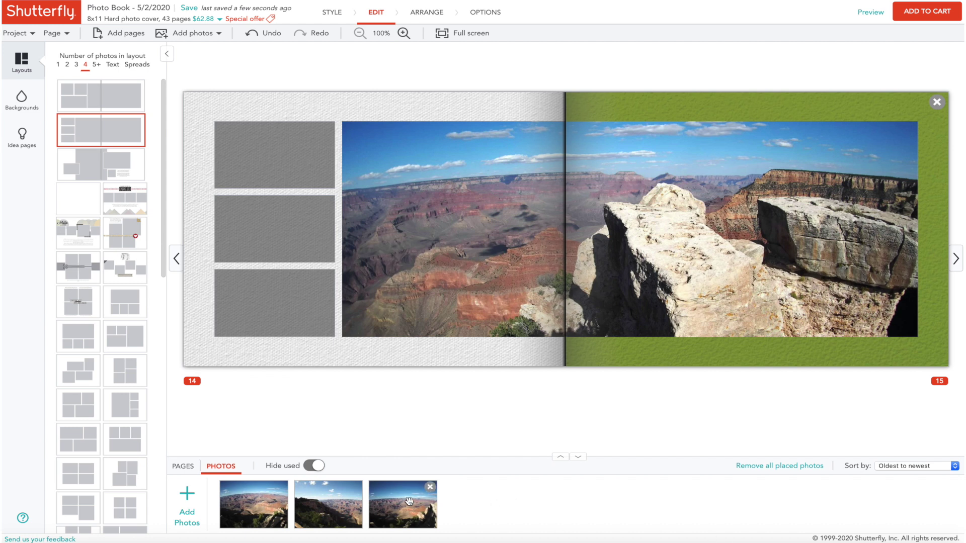
Fill the three empty frames on page 14 with the remaining Grand Canyon photos from the tray
{"action": "left_click_drag", "start_coordinate": [328, 501], "coordinate": [295, 154]}
{"action": "left_click_drag", "start_coordinate": [332, 501], "coordinate": [277, 231]}
{"action": "left_click_drag", "start_coordinate": [254, 503], "coordinate": [275, 303]}
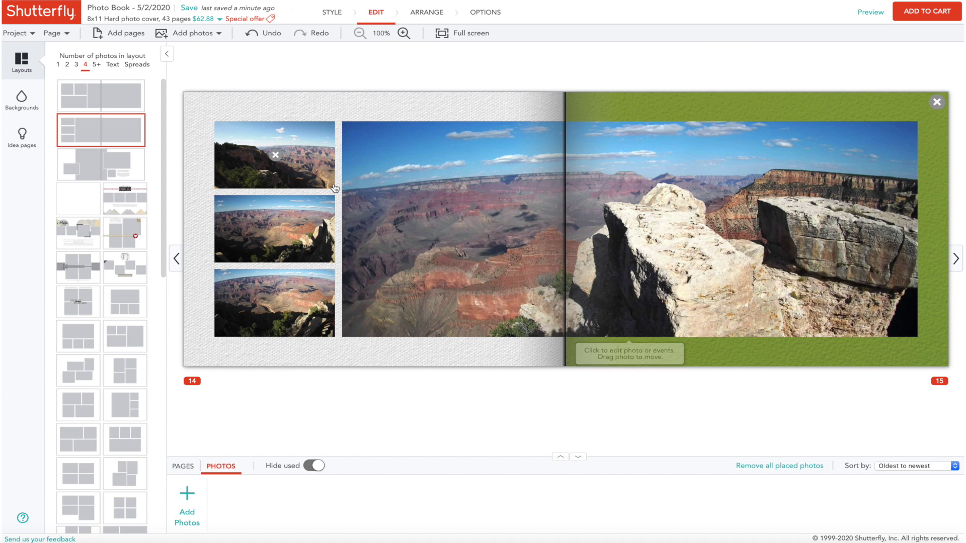
Crop the top photo on page 14 to a smaller area around the canyon skyline near the photo's centre
{"action": "left_click", "coordinate": [248, 155]}
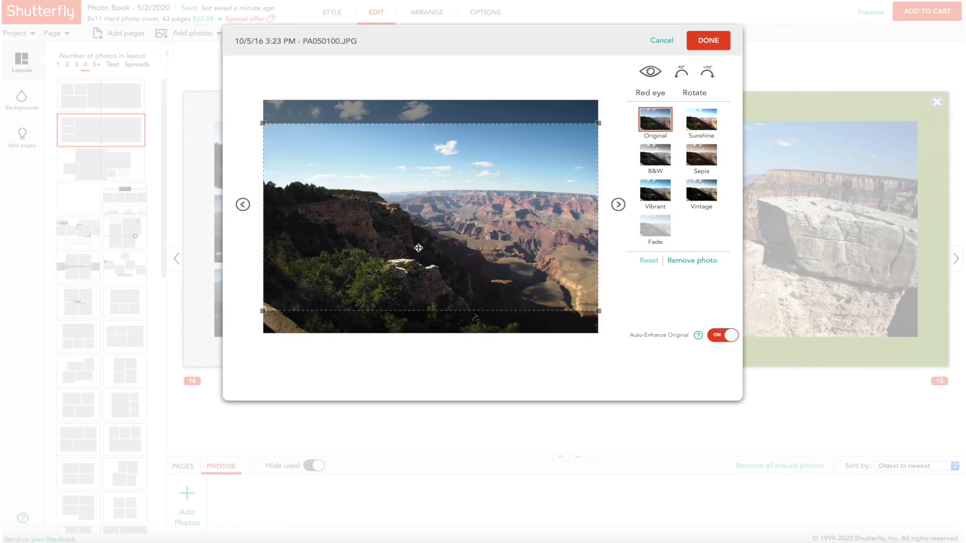
{"action": "left_click_drag", "start_coordinate": [435, 233], "coordinate": [471, 199]}
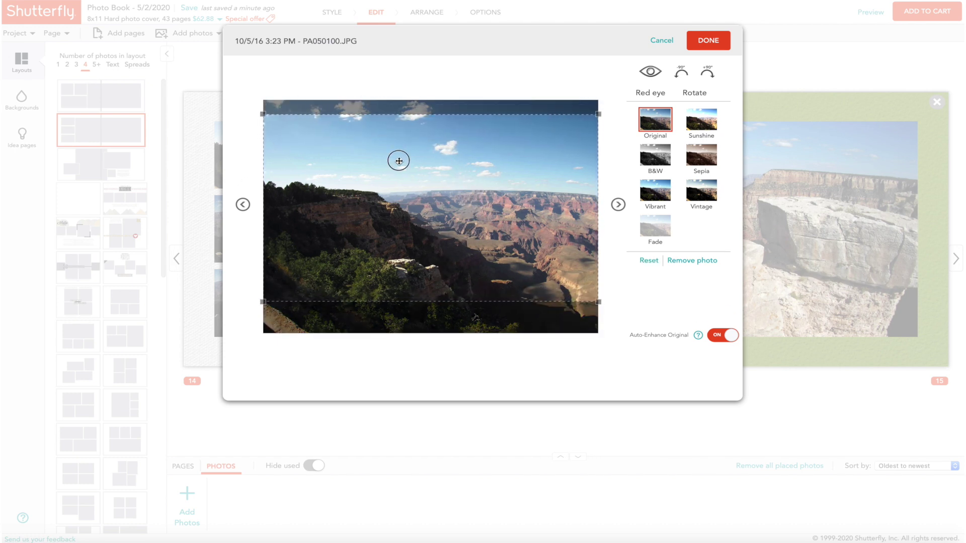
{"action": "left_click_drag", "start_coordinate": [397, 160], "coordinate": [408, 159]}
{"action": "left_click_drag", "start_coordinate": [598, 99], "coordinate": [480, 166]}
{"action": "left_click_drag", "start_coordinate": [400, 207], "coordinate": [444, 185]}
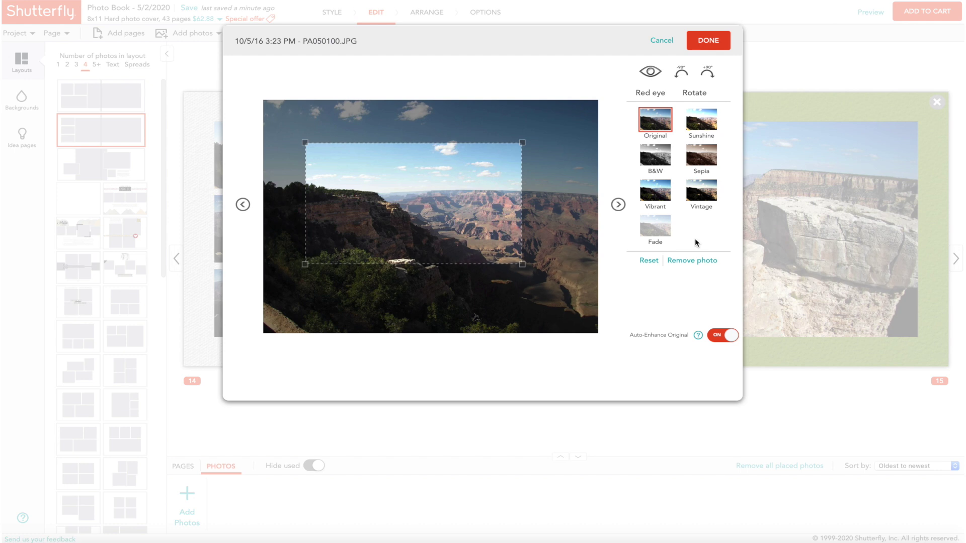
Try the B&W, Sepia and Sunshine effects, apply the photo edit with the Original effect, and show the page background choices
{"action": "left_click", "coordinate": [658, 161]}
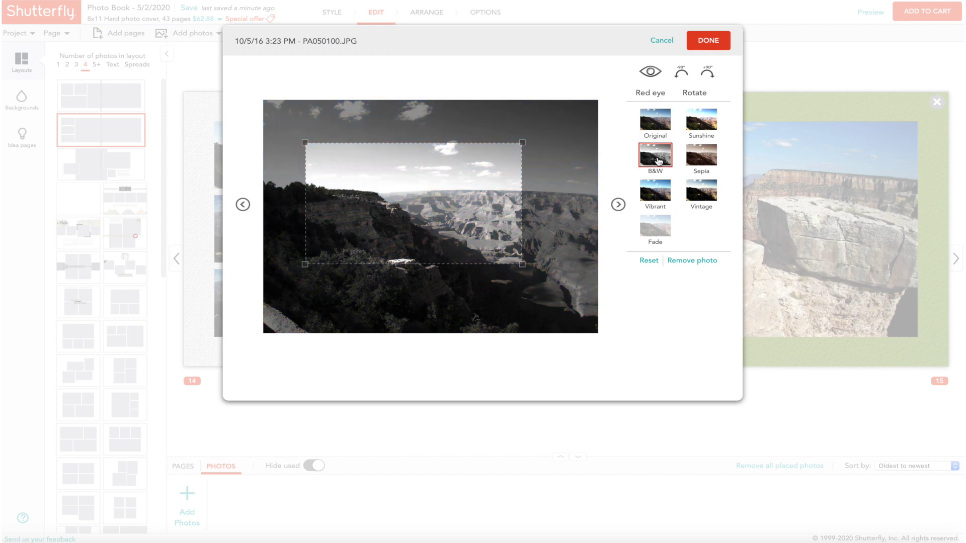
{"action": "left_click", "coordinate": [699, 160]}
{"action": "left_click", "coordinate": [700, 125]}
{"action": "left_click", "coordinate": [656, 123]}
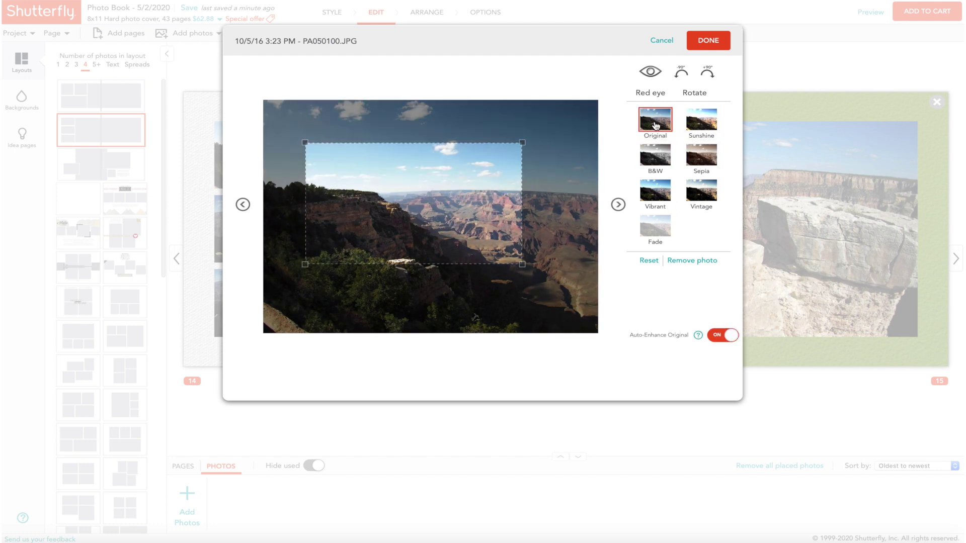
{"action": "left_click", "coordinate": [707, 41]}
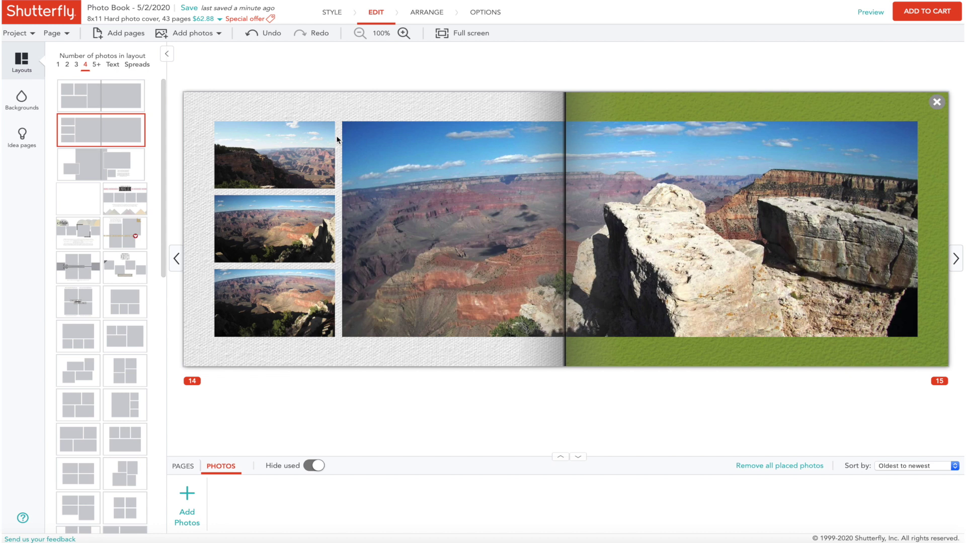
{"action": "left_click", "coordinate": [21, 103]}
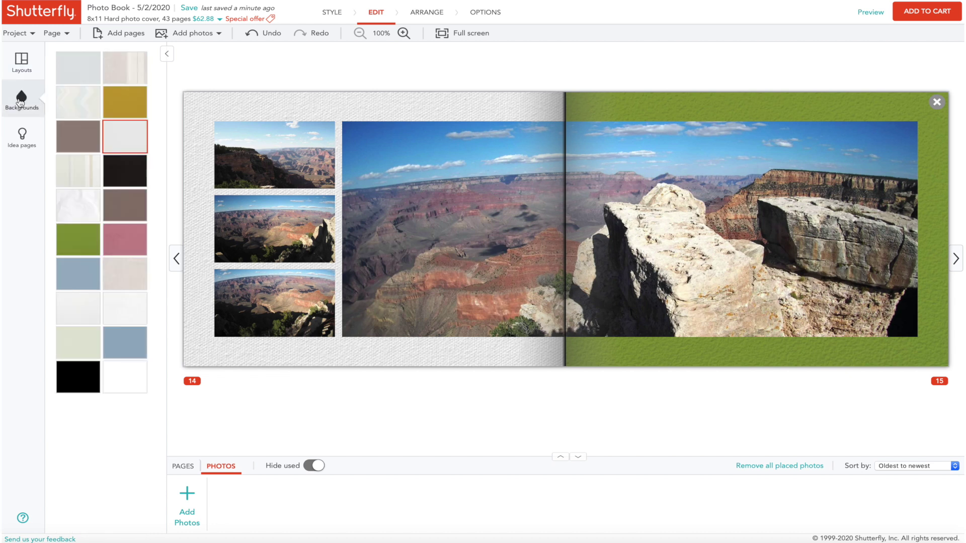
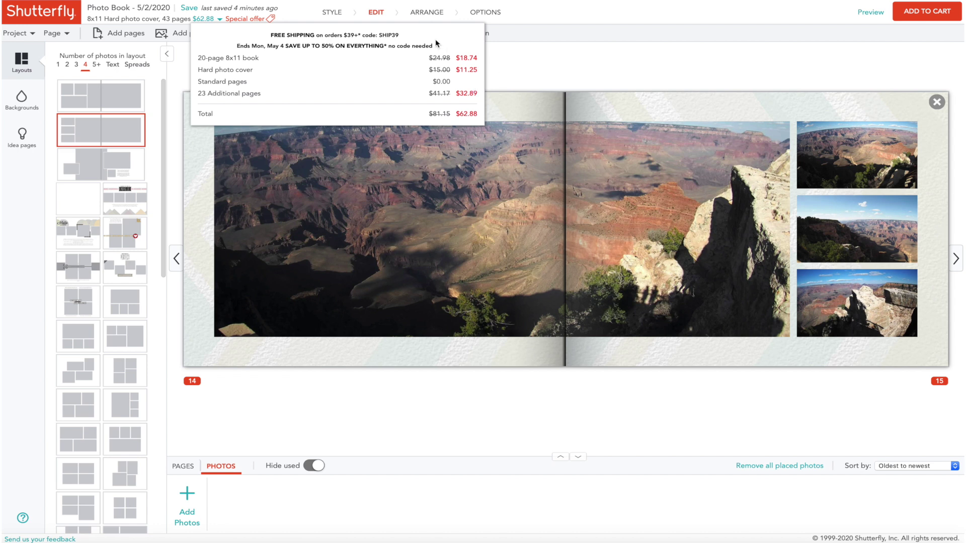
Choose a hard photo cover with deluxe layflat pages and look over the other cover, upgrade and gift box options
{"action": "left_click", "coordinate": [484, 13]}
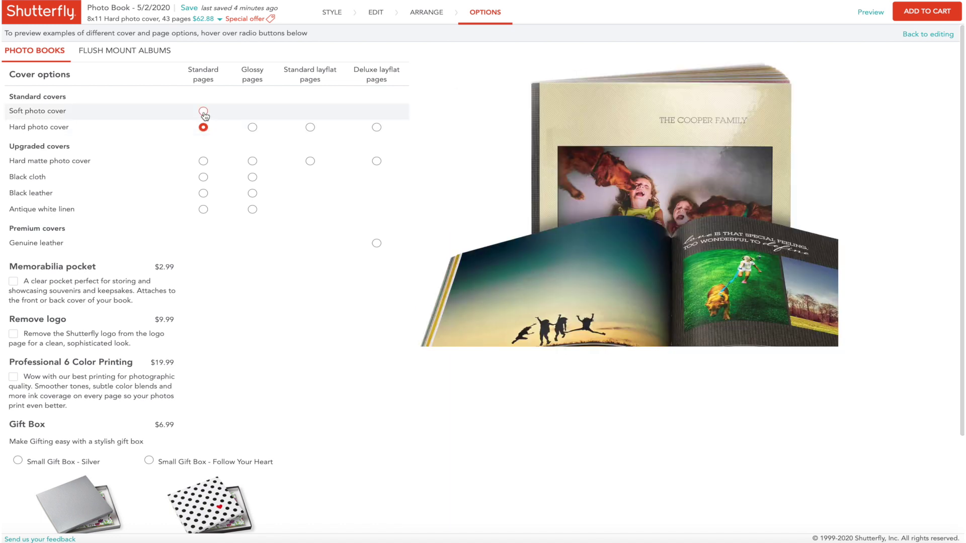
{"action": "mouse_move", "coordinate": [252, 127]}
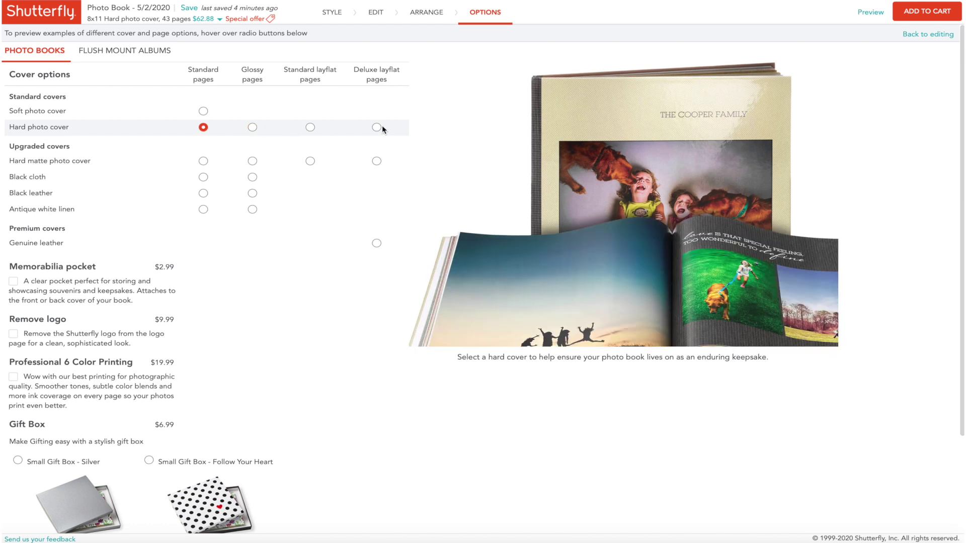
{"action": "left_click", "coordinate": [378, 129]}
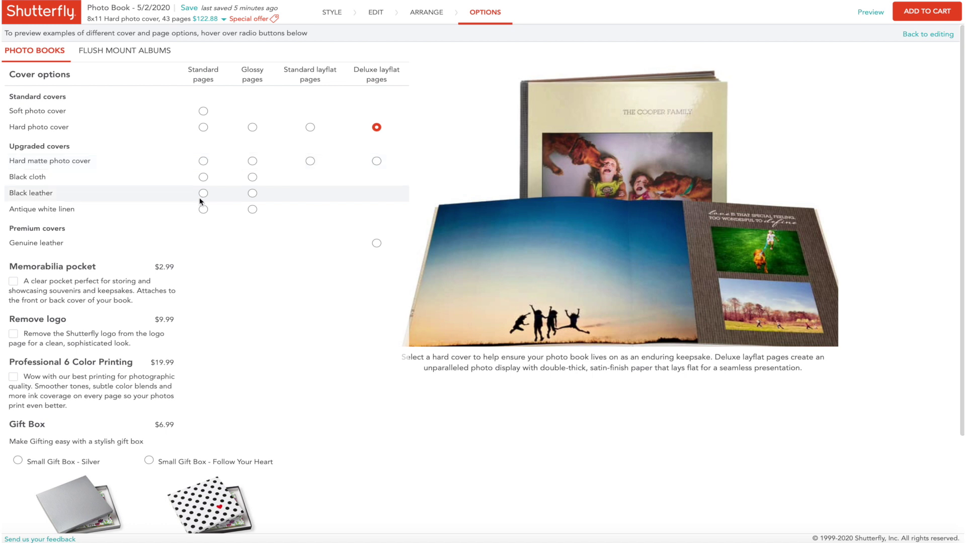
{"action": "mouse_move", "coordinate": [202, 195]}
{"action": "mouse_move", "coordinate": [205, 163]}
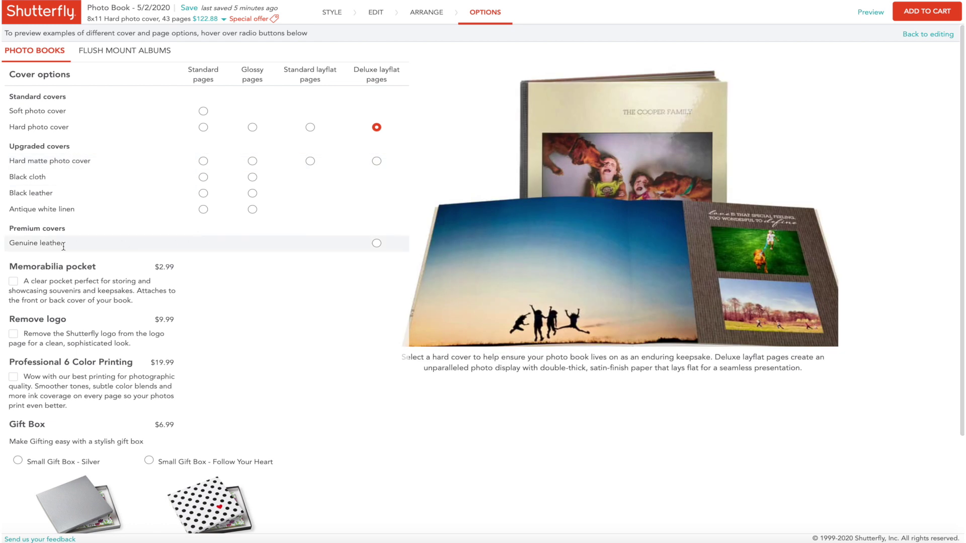
{"action": "mouse_move", "coordinate": [376, 247]}
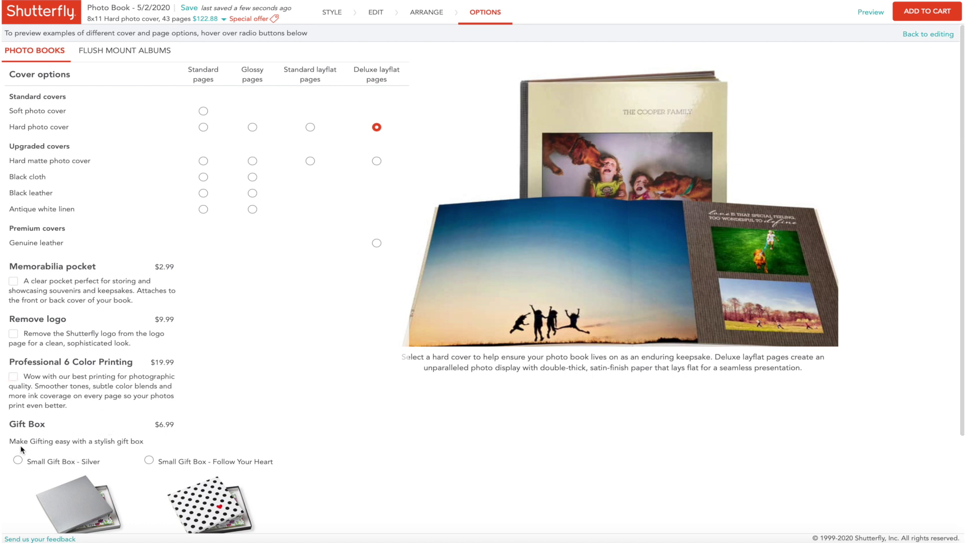
{"action": "scroll", "coordinate": [20, 445], "scroll_direction": "down", "scroll_amount": 3}
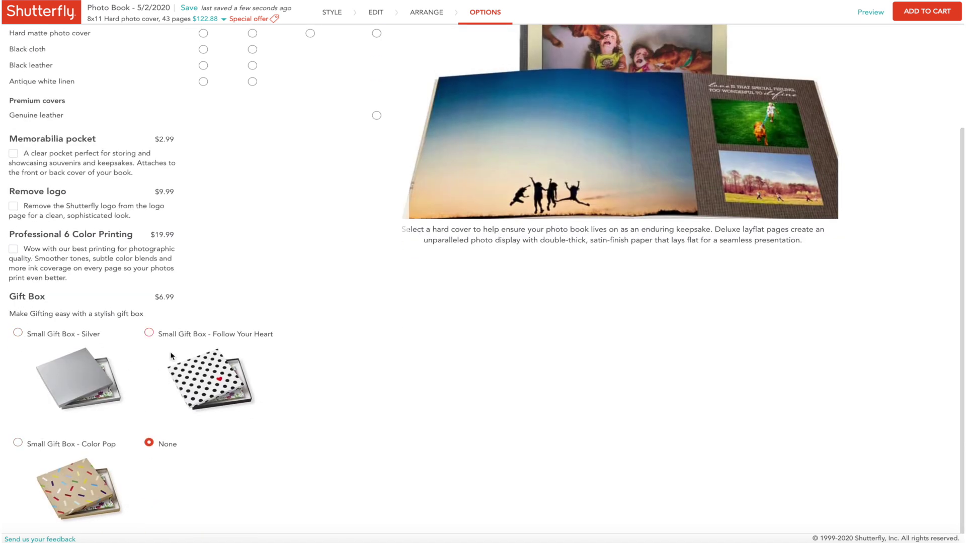
{"action": "scroll", "coordinate": [145, 383], "scroll_direction": "up", "scroll_amount": 3}
Review all pages in the arrange overview and swap page 36's lower-left photo with page 31's upper-left photo
{"action": "left_click", "coordinate": [427, 14]}
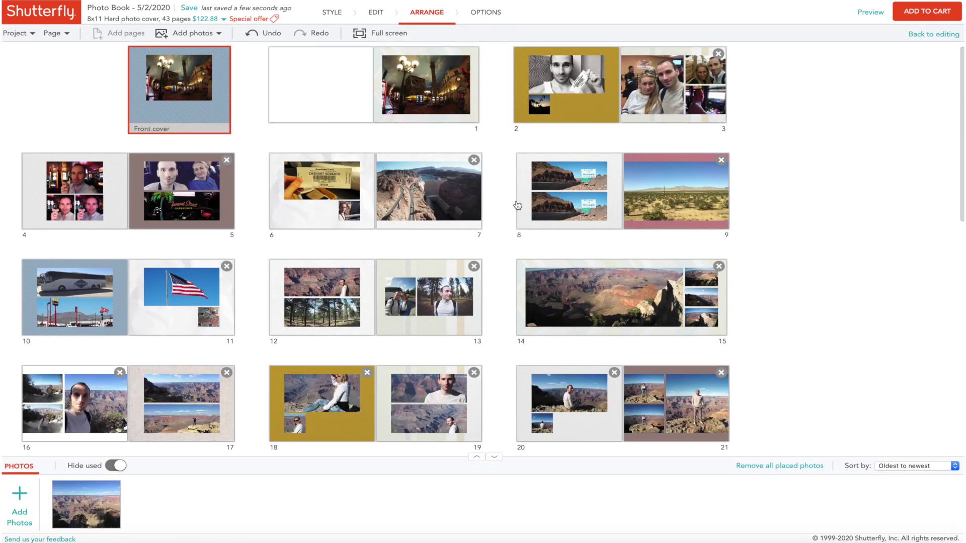
{"action": "scroll", "coordinate": [518, 205], "scroll_direction": "down", "scroll_amount": 10}
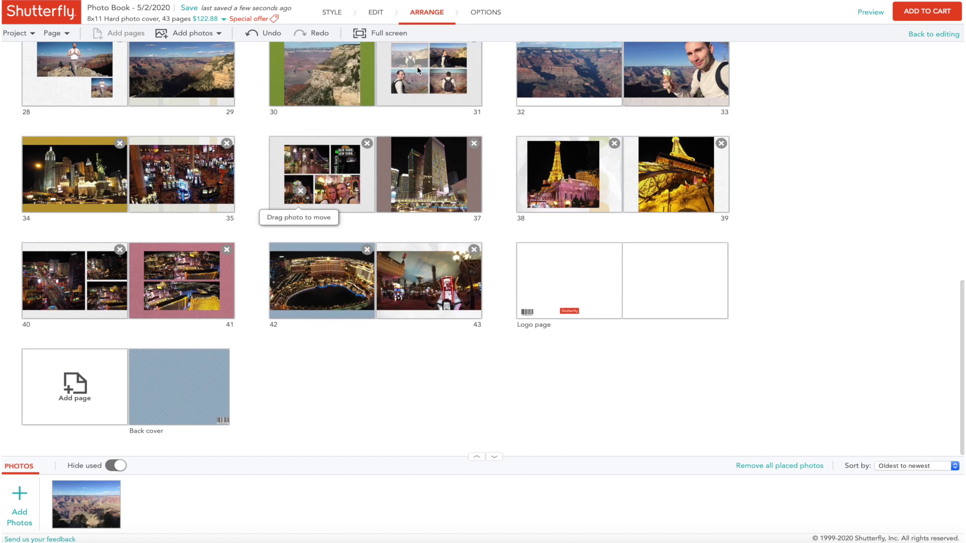
{"action": "left_click_drag", "start_coordinate": [417, 70], "coordinate": [416, 70]}
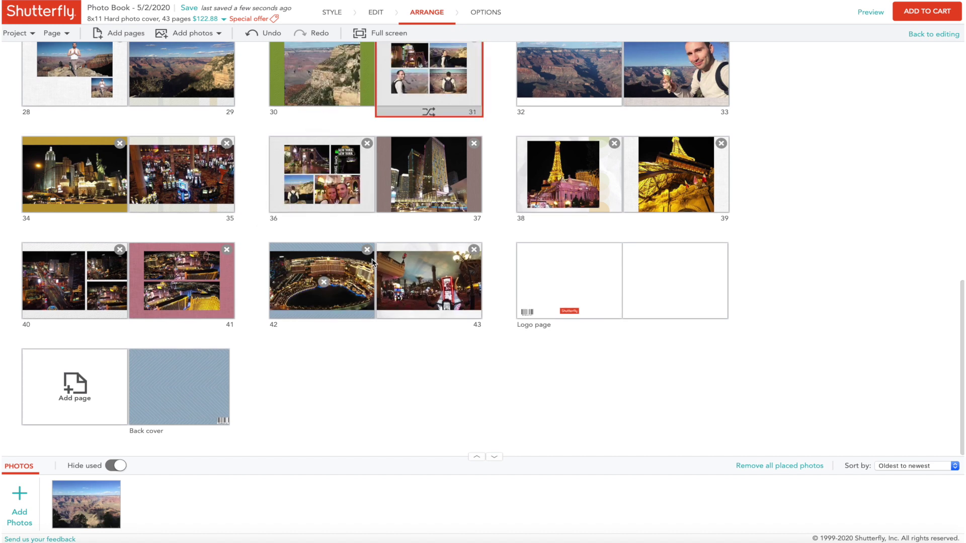
{"action": "scroll", "coordinate": [352, 267], "scroll_direction": "up", "scroll_amount": 10}
{"action": "scroll", "coordinate": [777, 121], "scroll_direction": "down", "scroll_amount": 10}
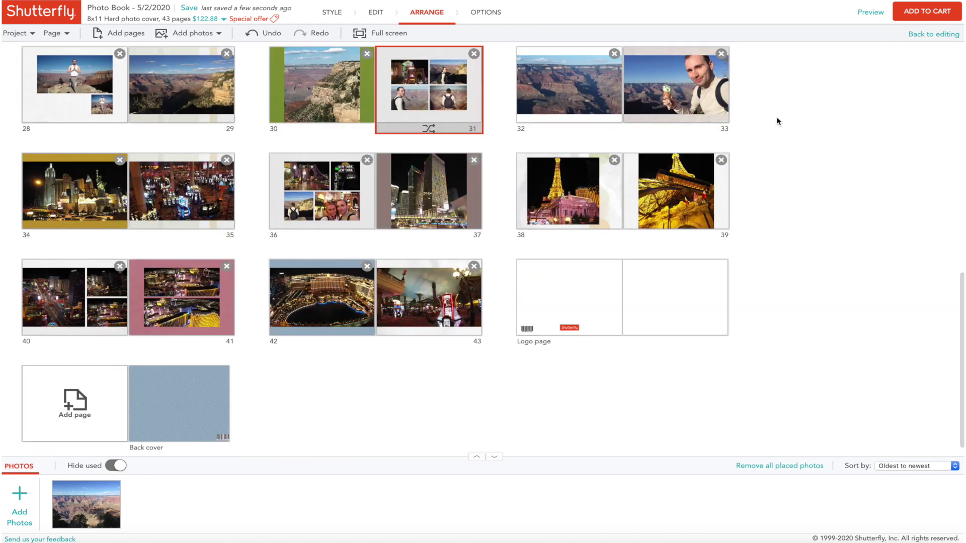
Browse the book styles and examine Bon Voyage's sample book, backgrounds, embellishments and idea pages
{"action": "left_click", "coordinate": [332, 14]}
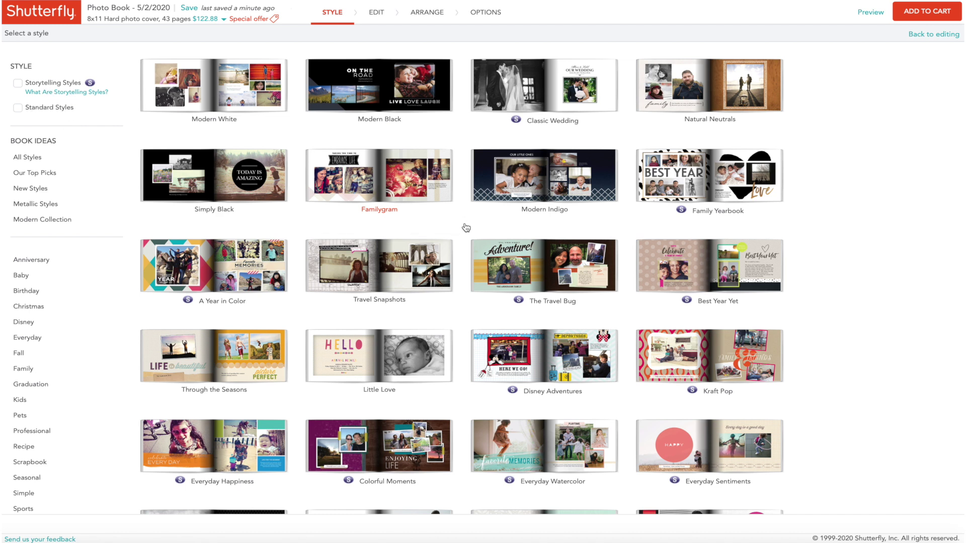
{"action": "scroll", "coordinate": [486, 298], "scroll_direction": "down", "scroll_amount": 8}
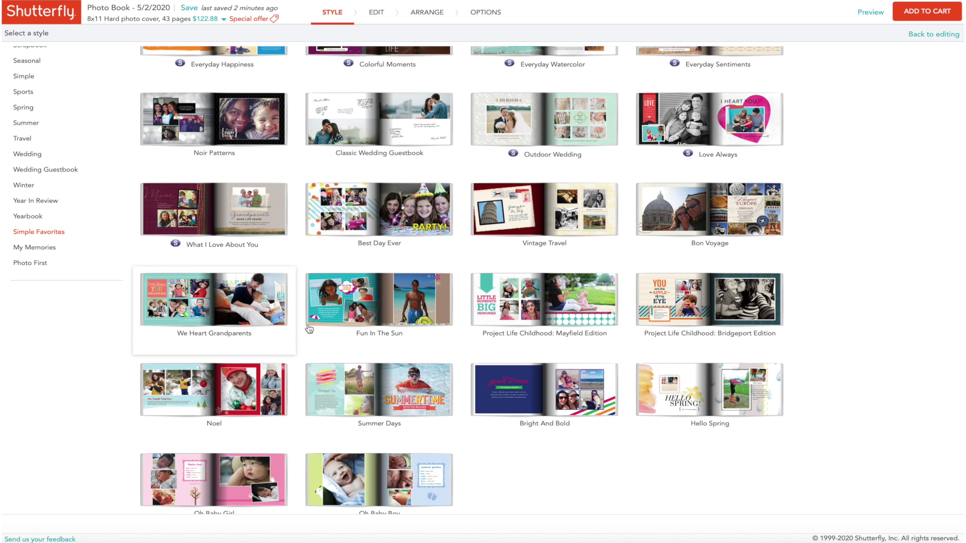
{"action": "left_click", "coordinate": [698, 212]}
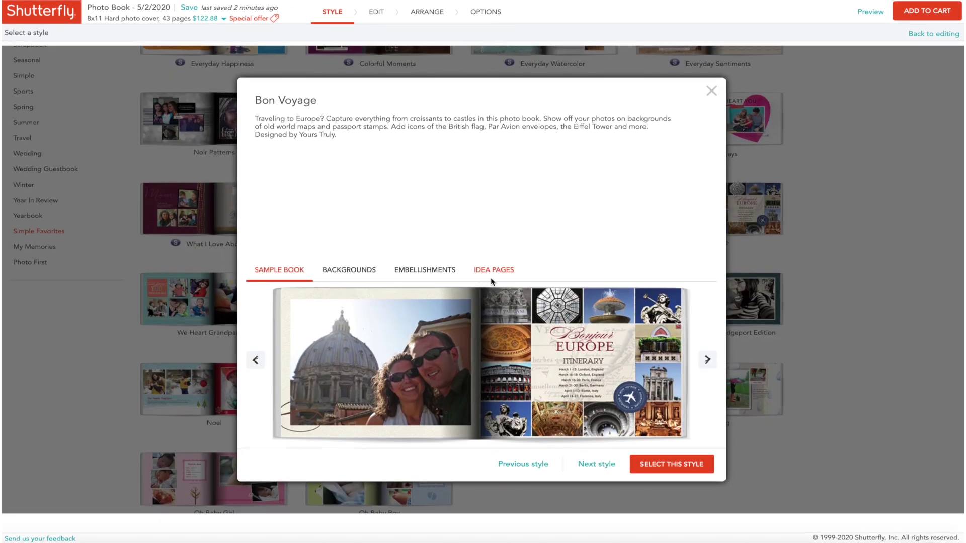
{"action": "left_click", "coordinate": [707, 361]}
{"action": "left_click", "coordinate": [707, 361]}
{"action": "left_click", "coordinate": [706, 362]}
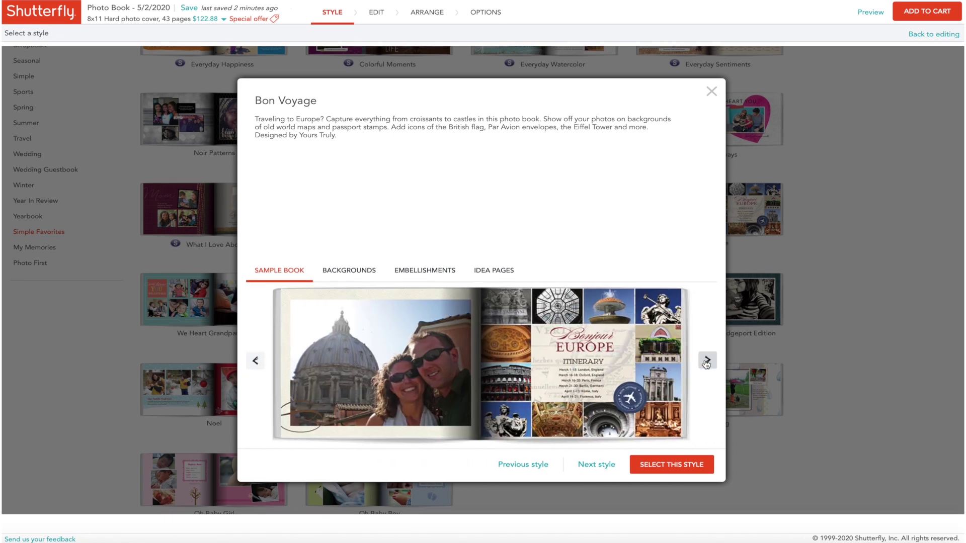
{"action": "left_click", "coordinate": [336, 270]}
{"action": "left_click", "coordinate": [407, 271]}
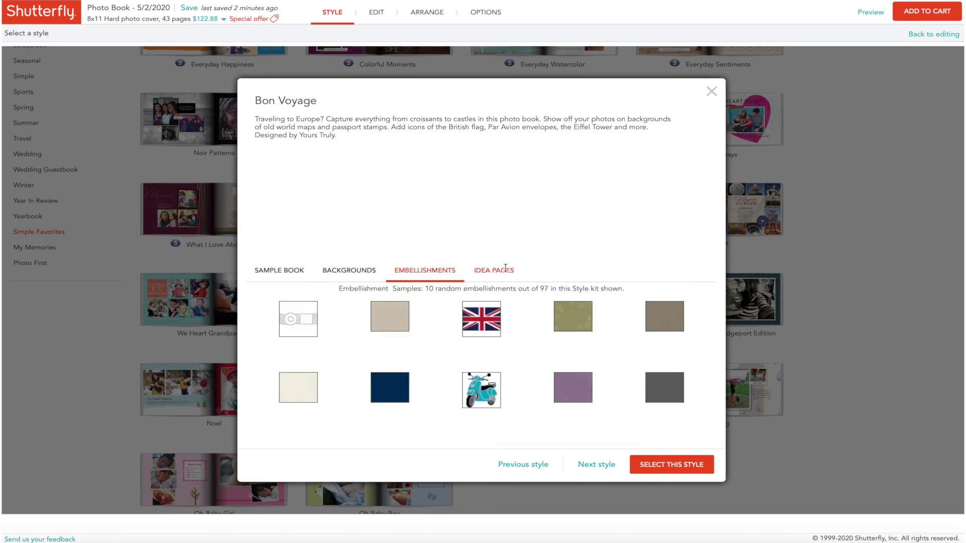
{"action": "left_click", "coordinate": [503, 270]}
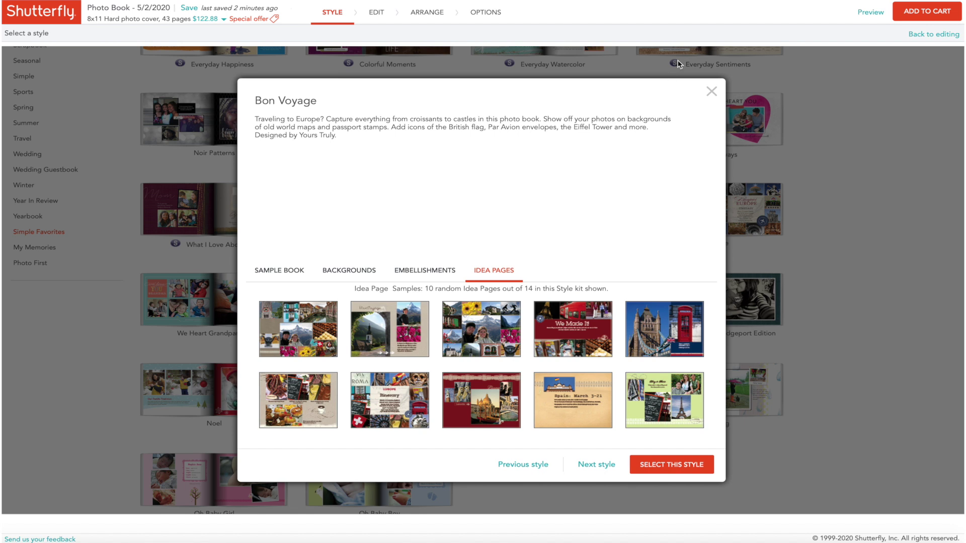
Change the book's style to Bon Voyage
{"action": "left_click", "coordinate": [693, 467]}
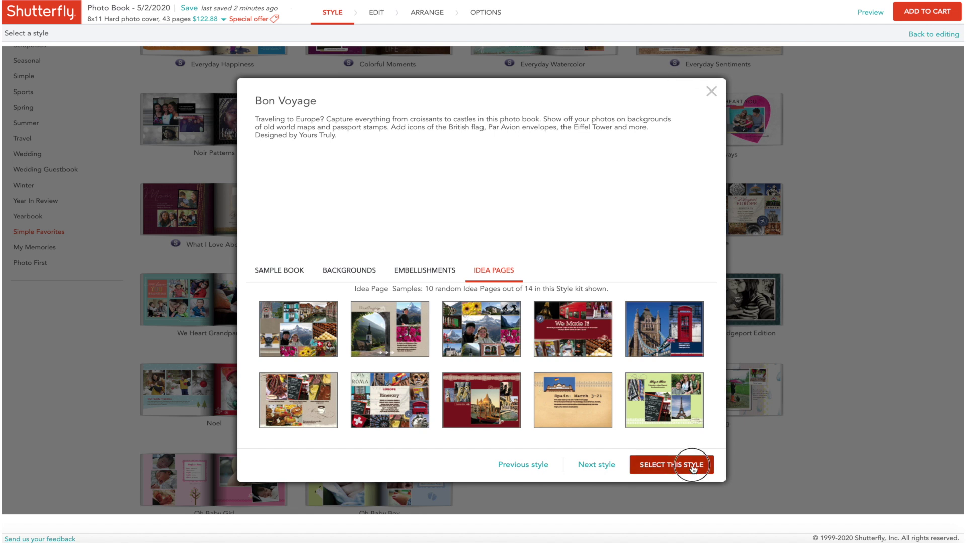
{"action": "left_click", "coordinate": [493, 195]}
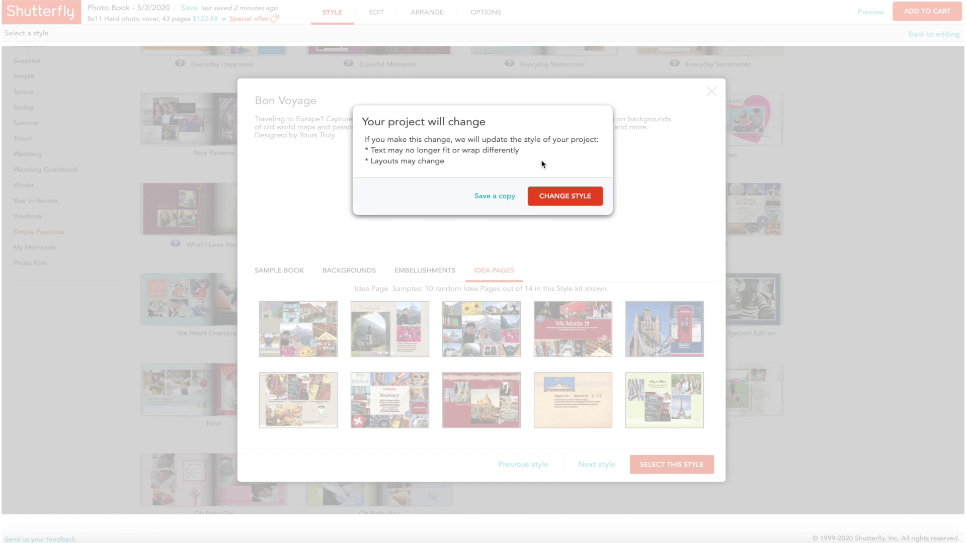
{"action": "left_click", "coordinate": [574, 197]}
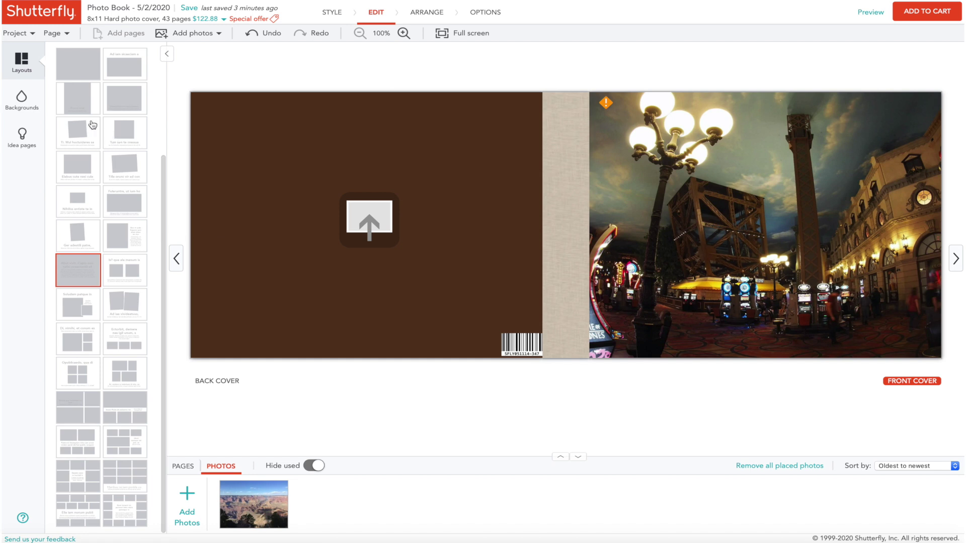
Preview a cover layout and page through the restyled book from the cover past pages 8–9
{"action": "mouse_move", "coordinate": [117, 242]}
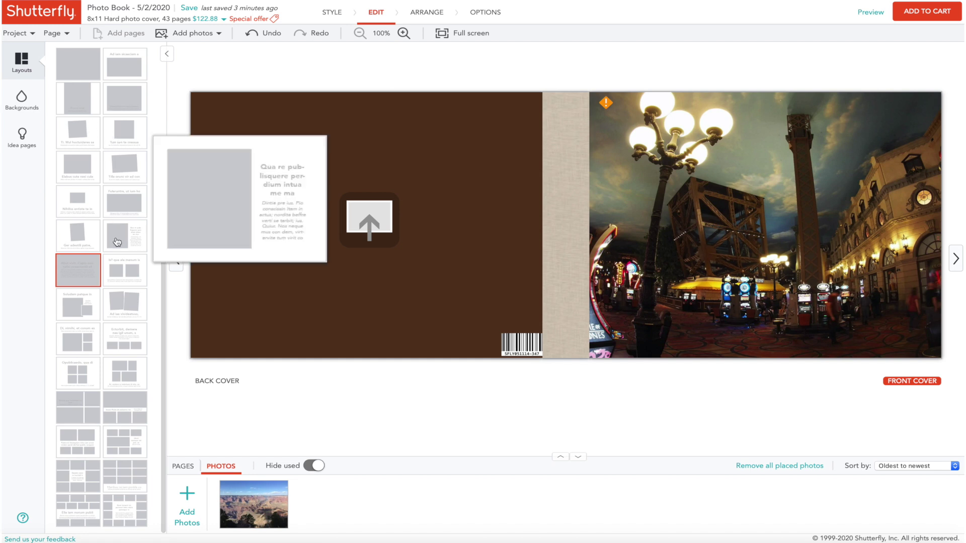
{"action": "left_click", "coordinate": [955, 258]}
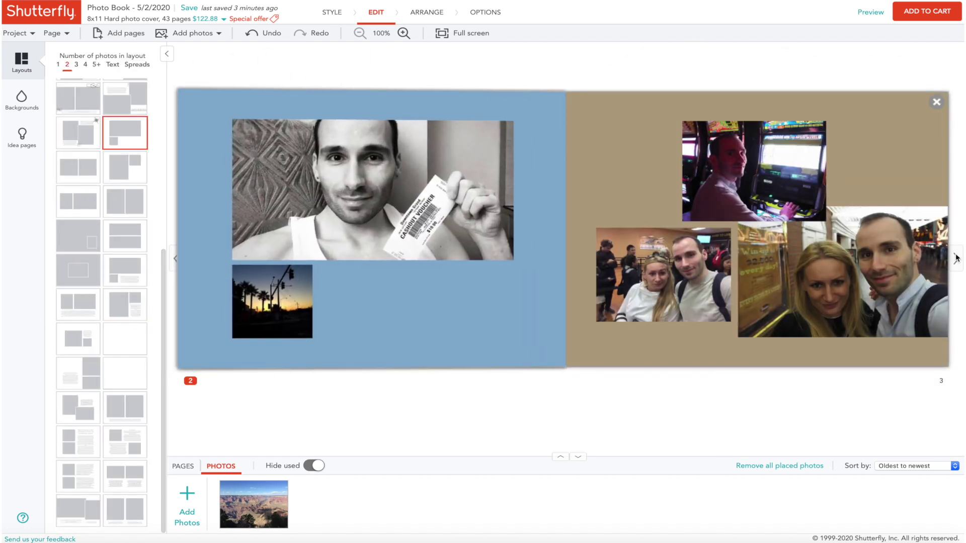
{"action": "left_click", "coordinate": [955, 259]}
{"action": "left_click", "coordinate": [955, 259]}
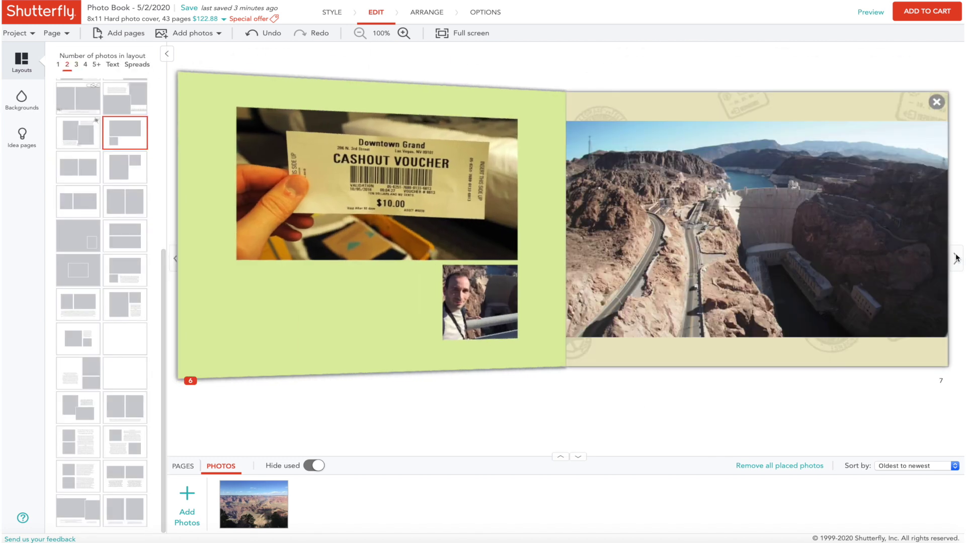
{"action": "left_click", "coordinate": [955, 259]}
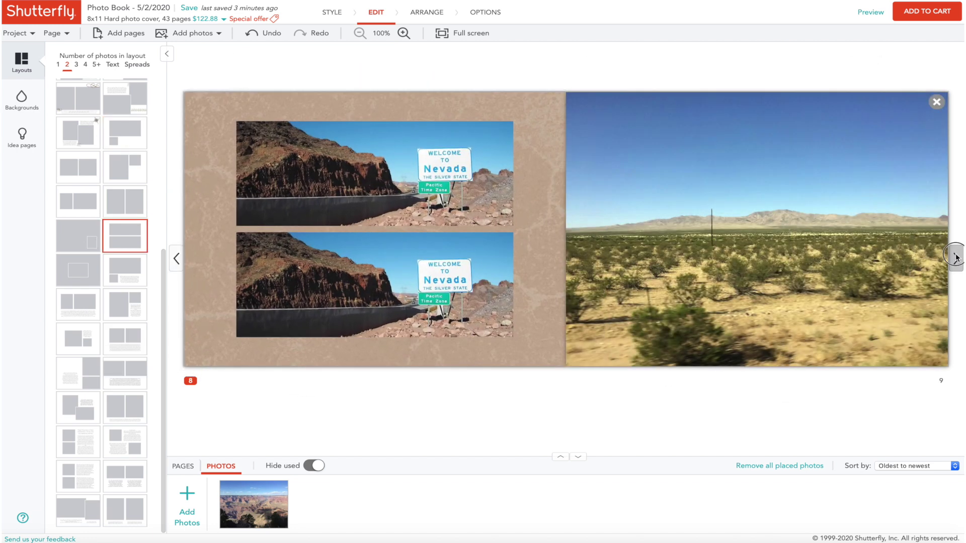
{"action": "left_click", "coordinate": [955, 258]}
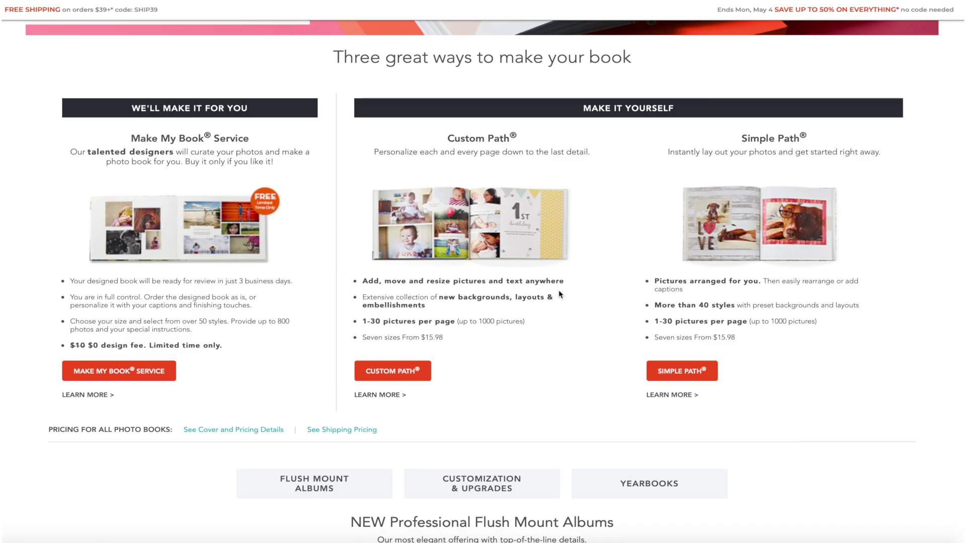
Start a new 8x11 Custom Path photo book and browse its available styles
{"action": "left_click", "coordinate": [397, 371]}
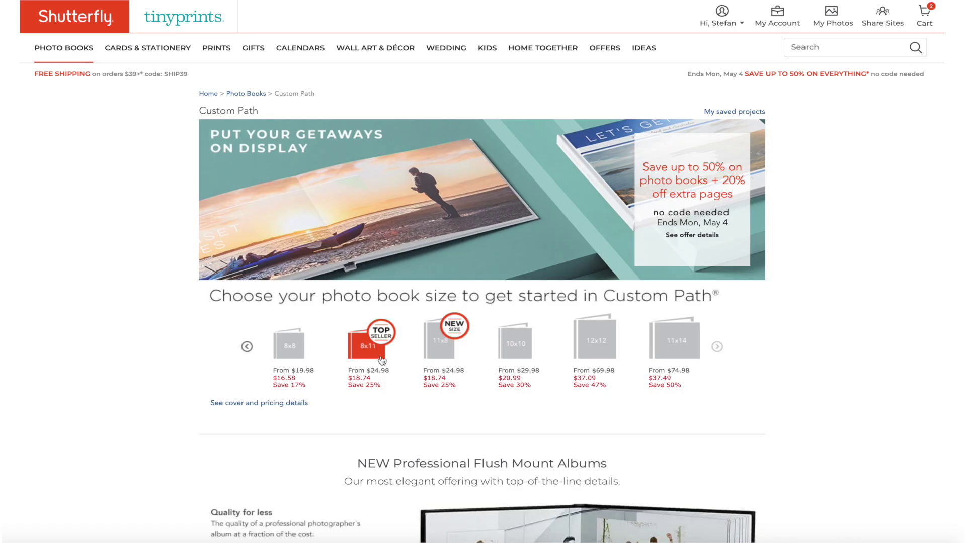
{"action": "left_click", "coordinate": [368, 349]}
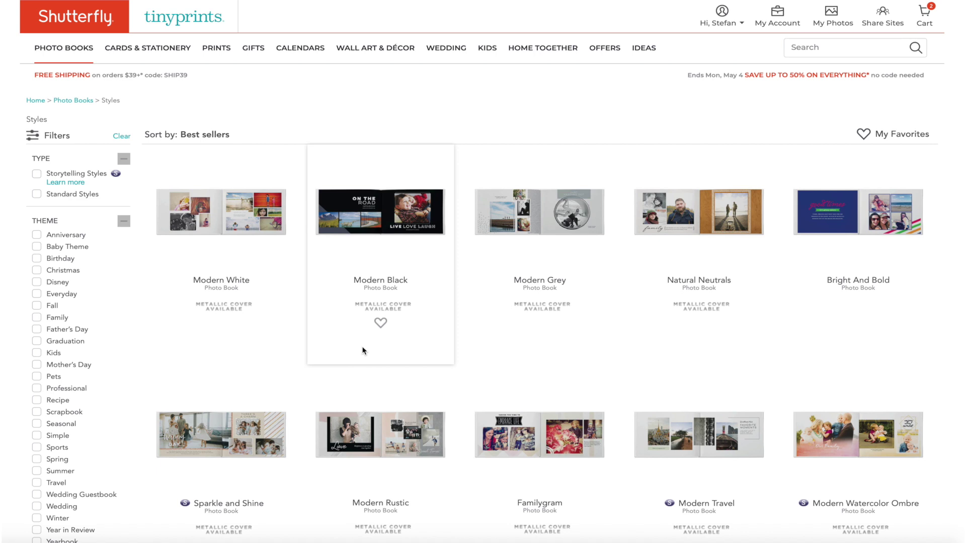
{"action": "scroll", "coordinate": [511, 257], "scroll_direction": "down", "scroll_amount": 20}
{"action": "scroll", "coordinate": [511, 257], "scroll_direction": "up", "scroll_amount": 15}
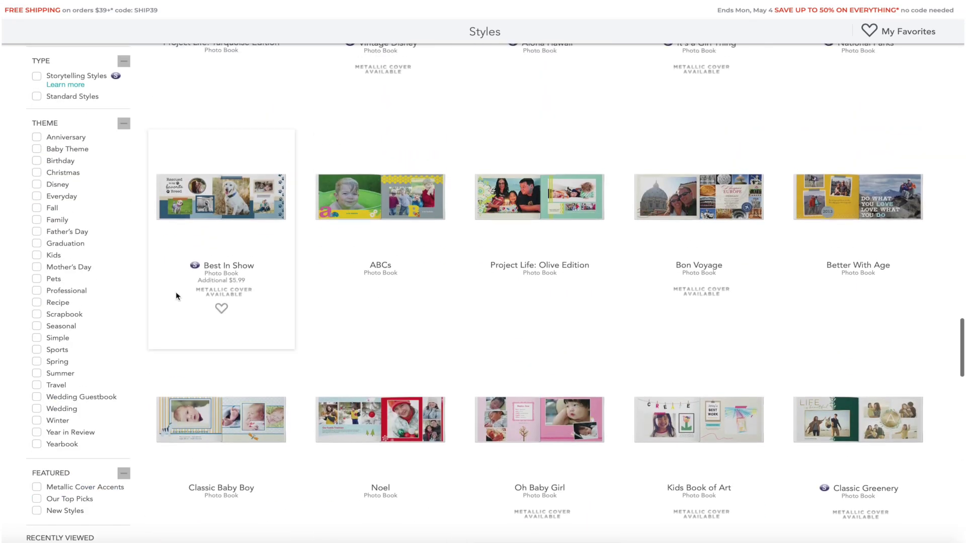
Filter the book styles by the Travel theme and open Modern Europe to view its sample book
{"action": "left_click", "coordinate": [37, 385]}
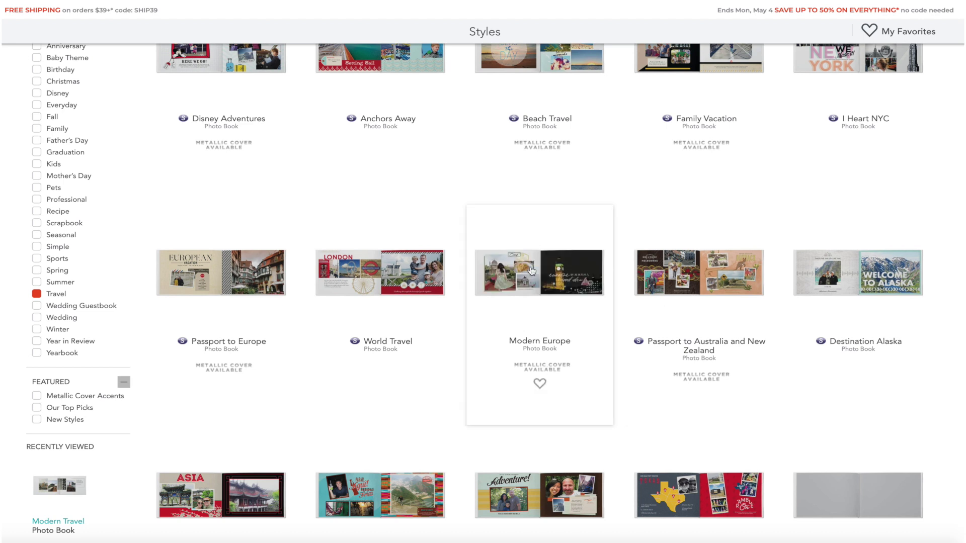
{"action": "left_click", "coordinate": [547, 273]}
{"action": "left_click", "coordinate": [254, 429]}
Examine the Modern Europe style's backgrounds, embellishments and idea pages
{"action": "left_click", "coordinate": [259, 389]}
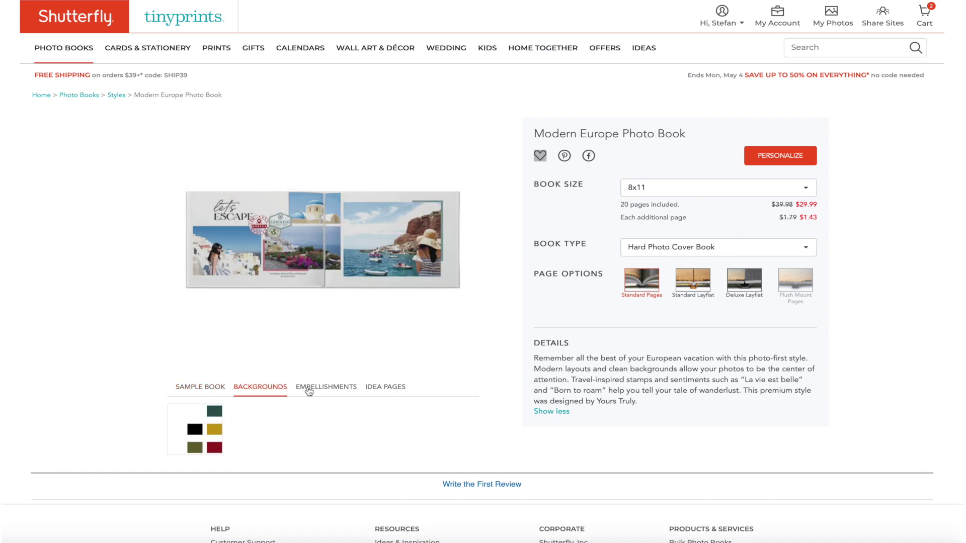
{"action": "left_click", "coordinate": [327, 390]}
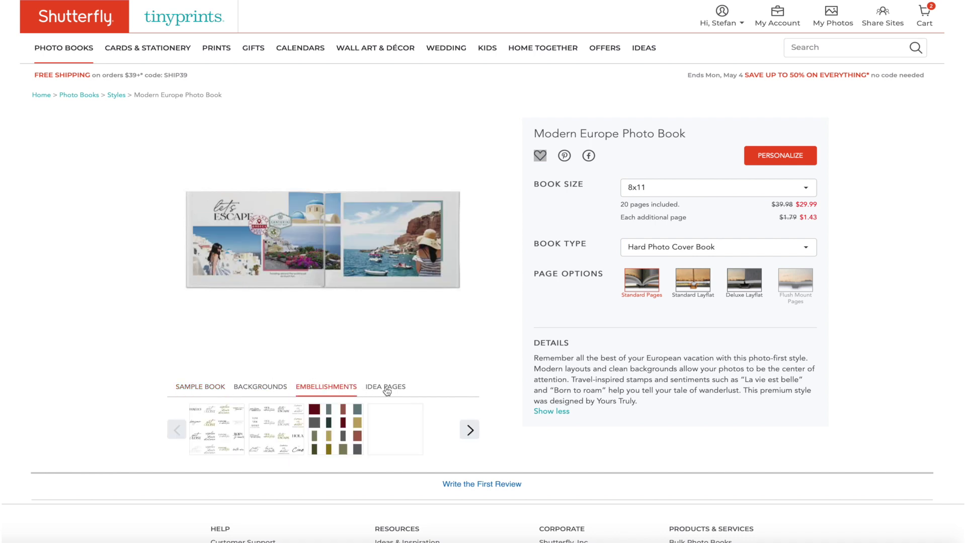
{"action": "left_click", "coordinate": [249, 427]}
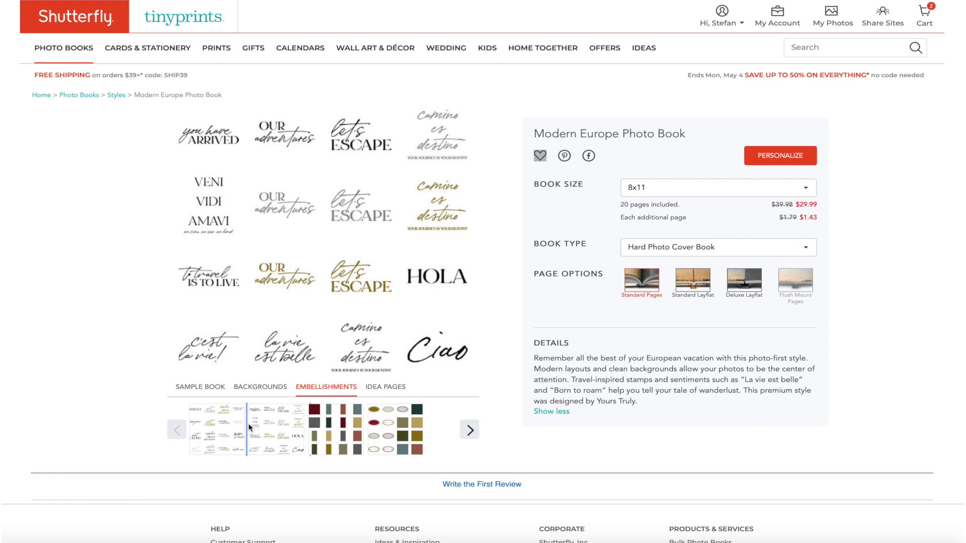
{"action": "left_click", "coordinate": [231, 421]}
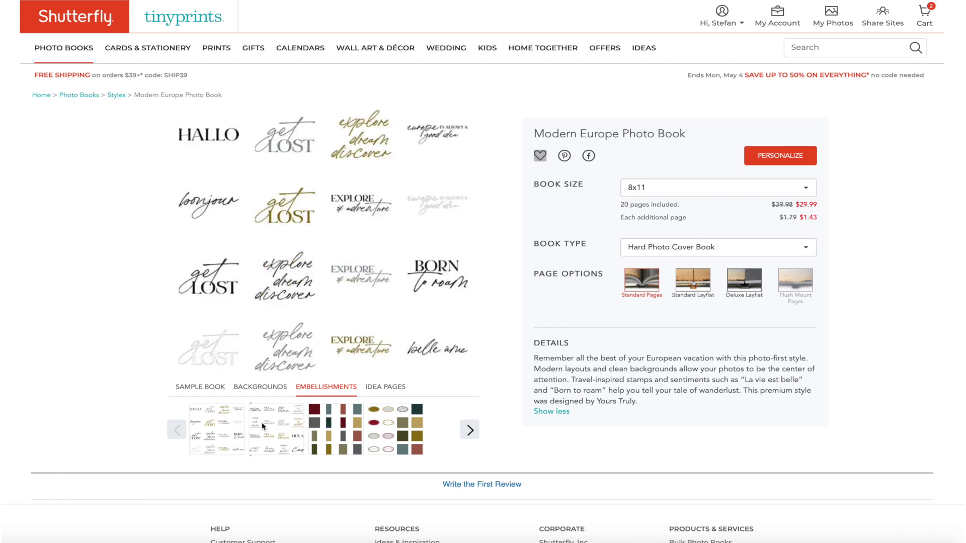
{"action": "left_click", "coordinate": [388, 387]}
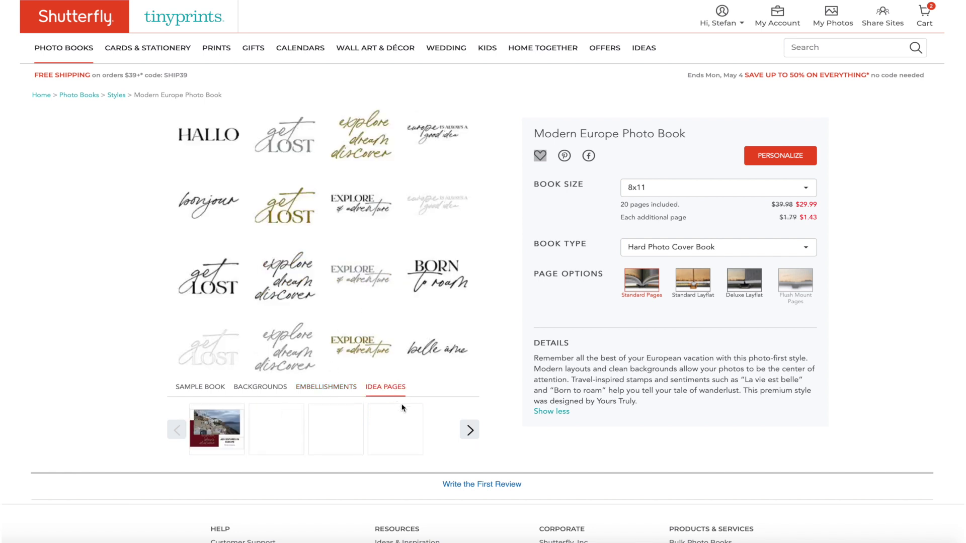
{"action": "left_click", "coordinate": [236, 423]}
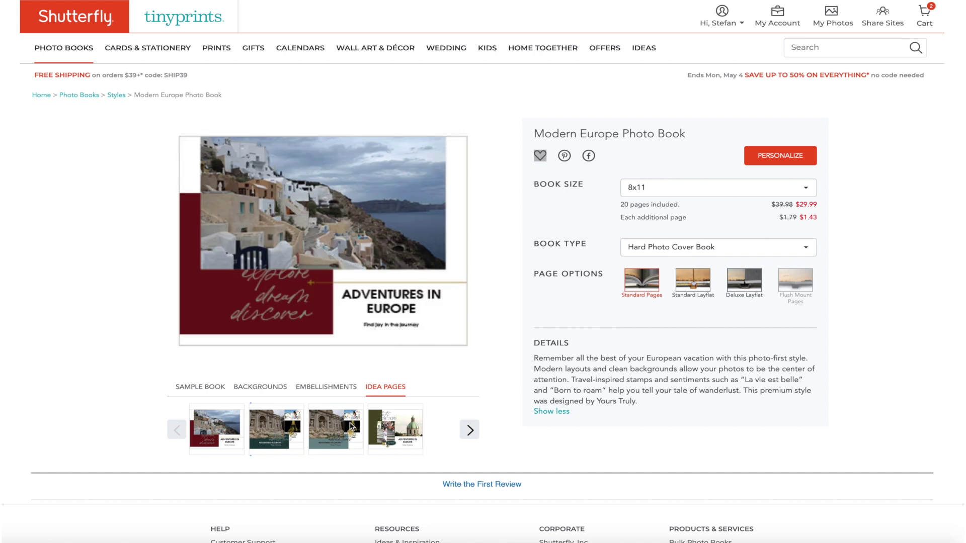
{"action": "left_click", "coordinate": [341, 427]}
{"action": "left_click", "coordinate": [395, 430]}
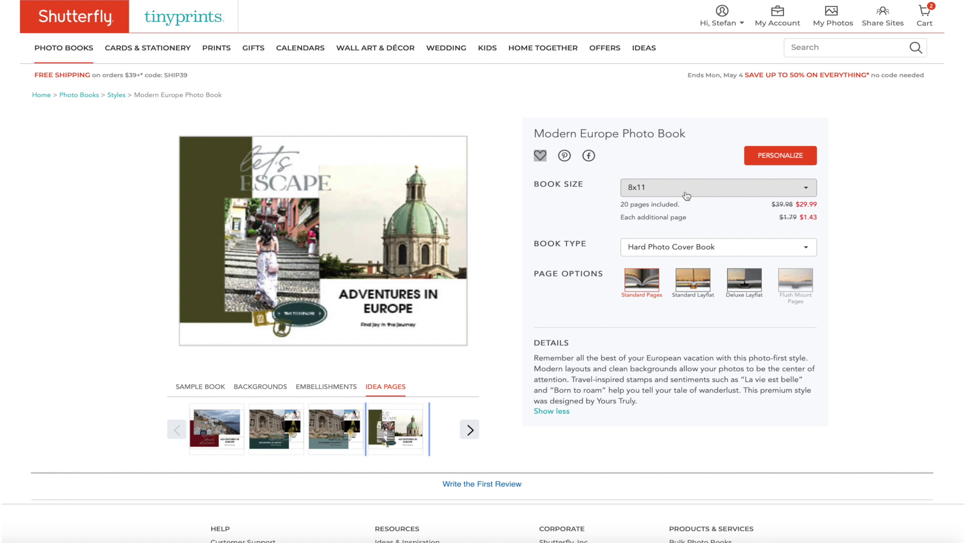
Choose the Premium Leather Cover Book type for the 8x11 Modern Europe book and start personalizing it without adding photos
{"action": "left_click", "coordinate": [668, 191]}
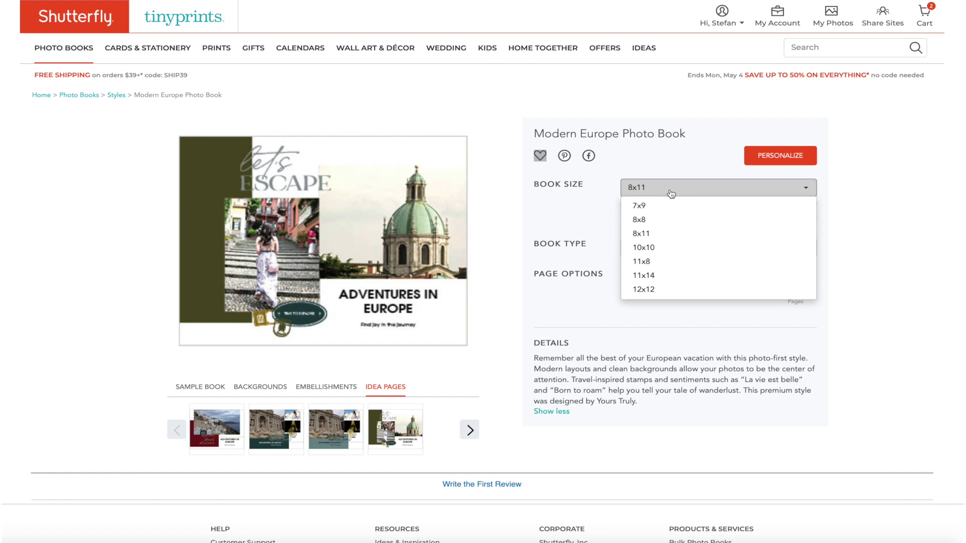
{"action": "left_click", "coordinate": [648, 169]}
{"action": "left_click", "coordinate": [700, 248]}
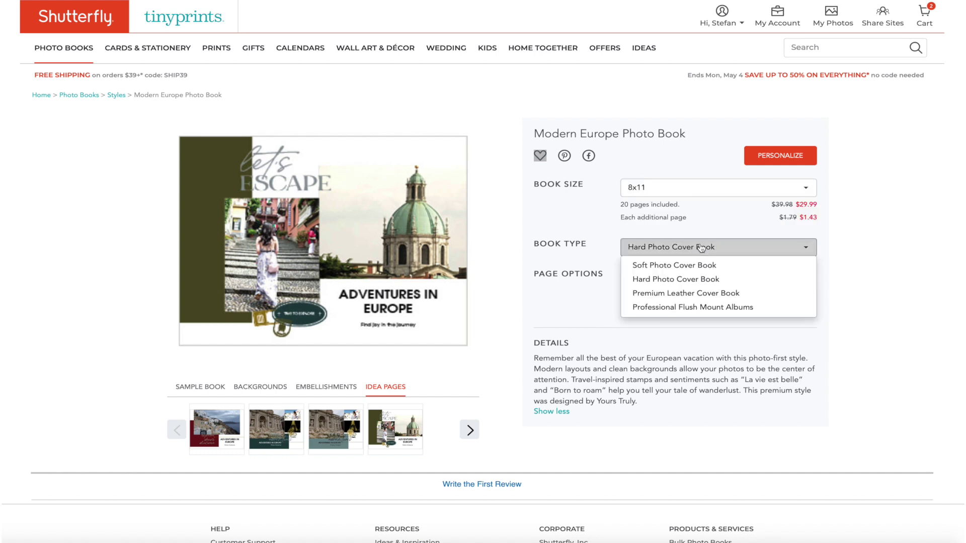
{"action": "left_click", "coordinate": [740, 294]}
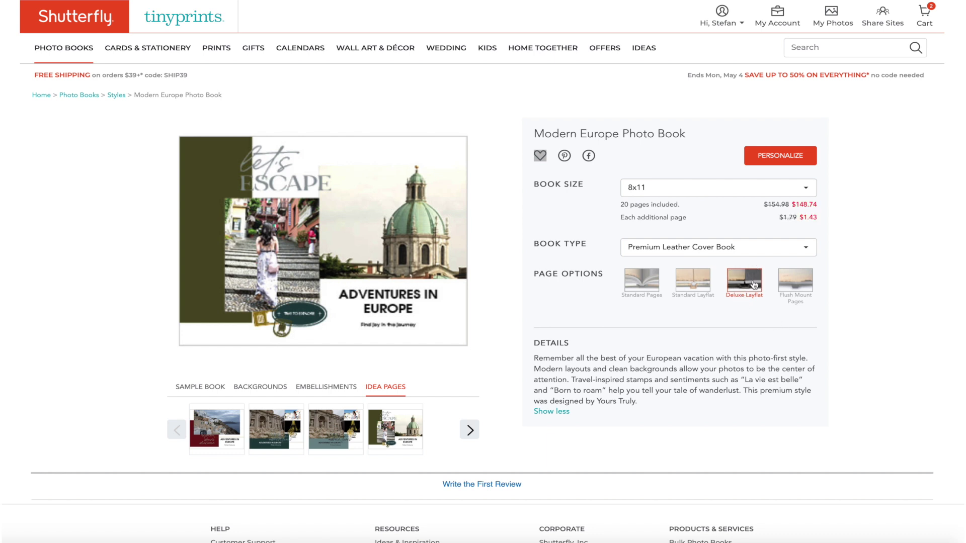
{"action": "left_click", "coordinate": [780, 146]}
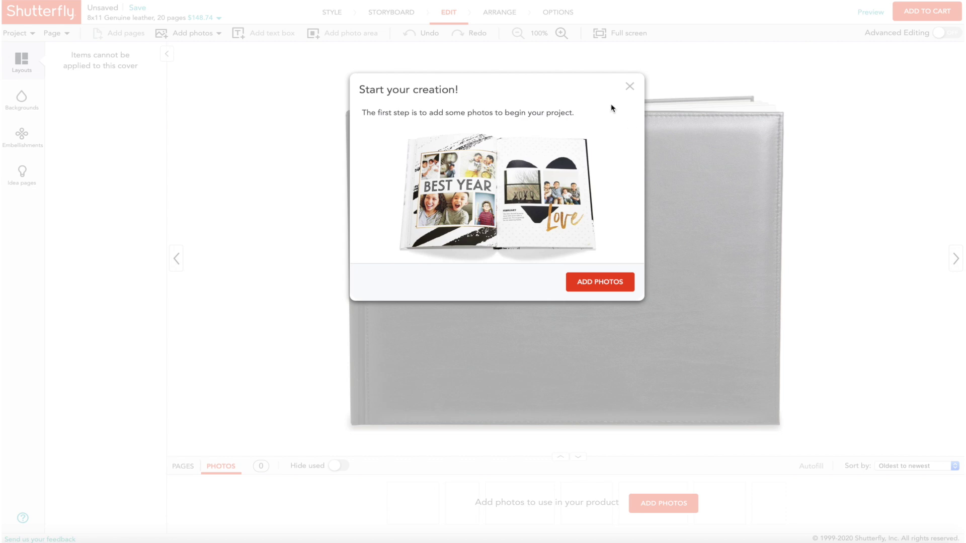
{"action": "left_click", "coordinate": [630, 87]}
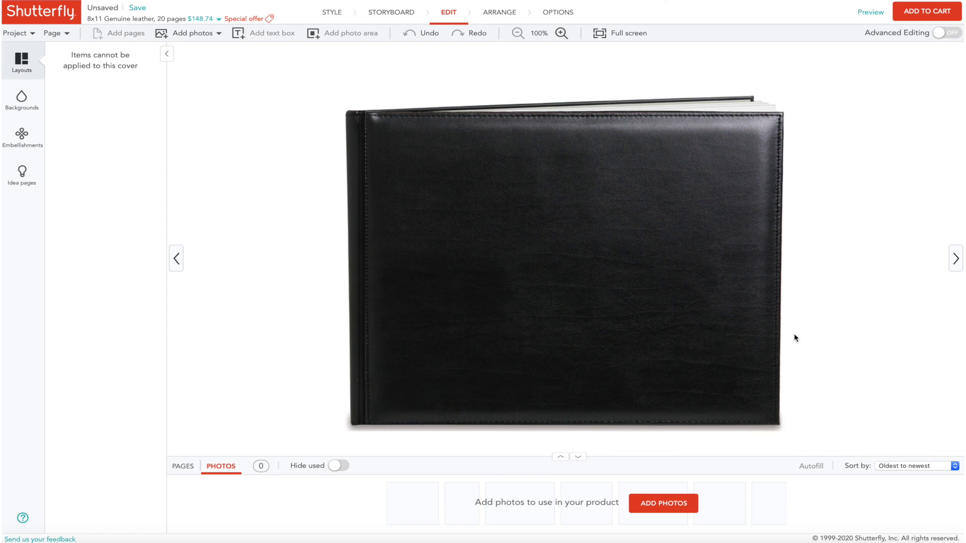
Go from the leather cover to pages 4–5 and check the overview of all pages
{"action": "left_click", "coordinate": [954, 259]}
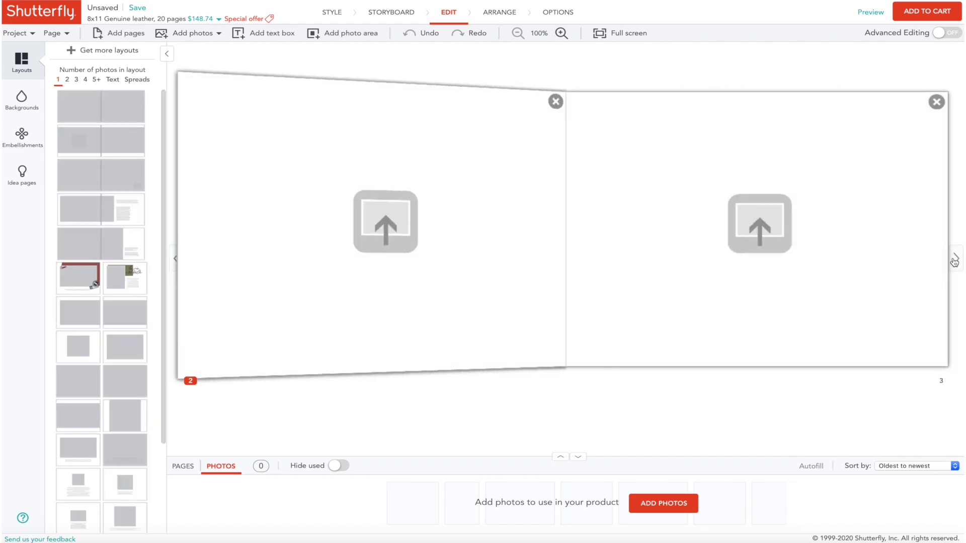
{"action": "left_click", "coordinate": [954, 259]}
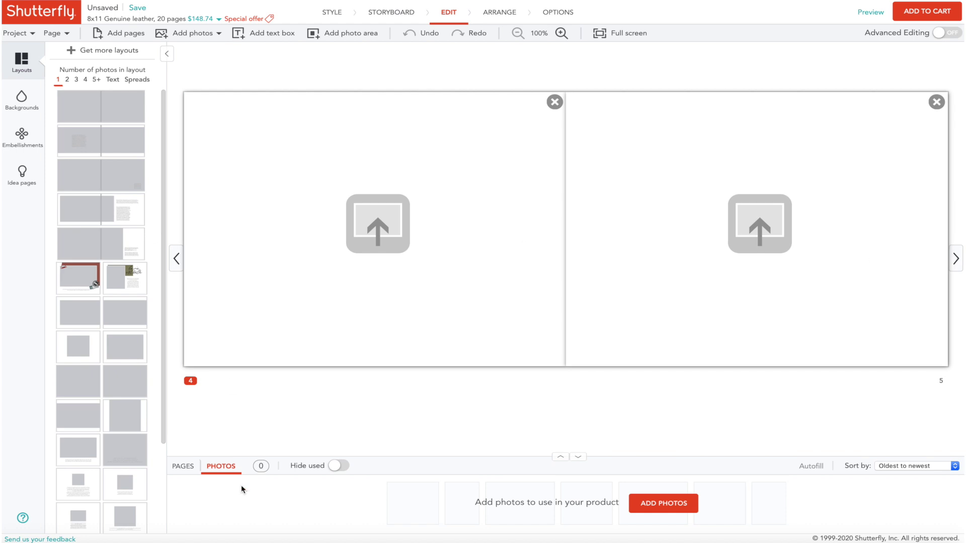
{"action": "left_click", "coordinate": [189, 467]}
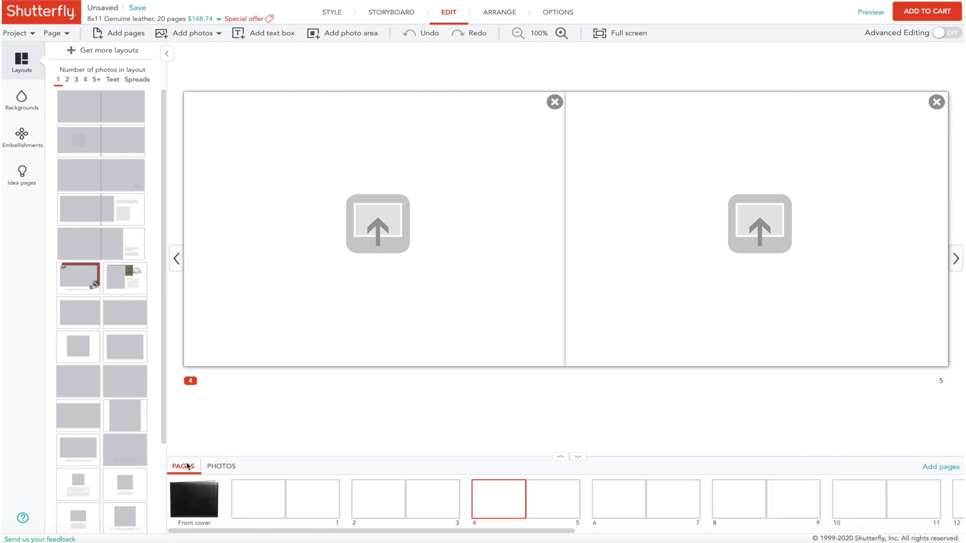
{"action": "left_click", "coordinate": [220, 468]}
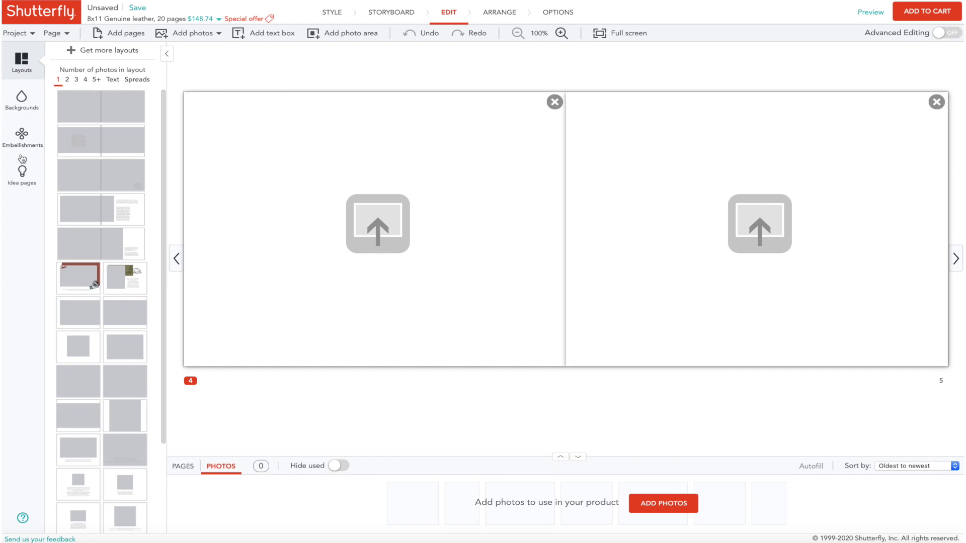
Browse the style's available backgrounds and its frame, ribbon and sticker embellishments
{"action": "left_click", "coordinate": [21, 98]}
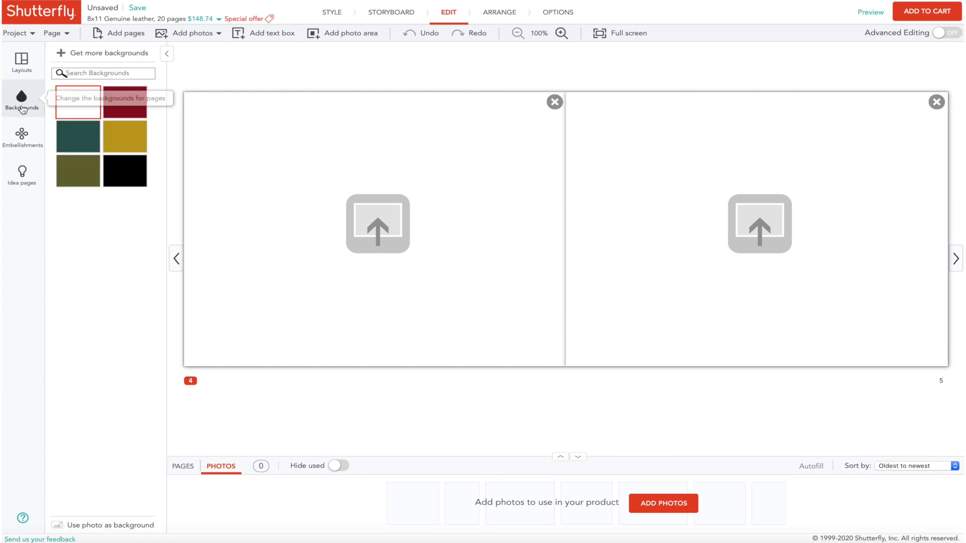
{"action": "left_click", "coordinate": [22, 139]}
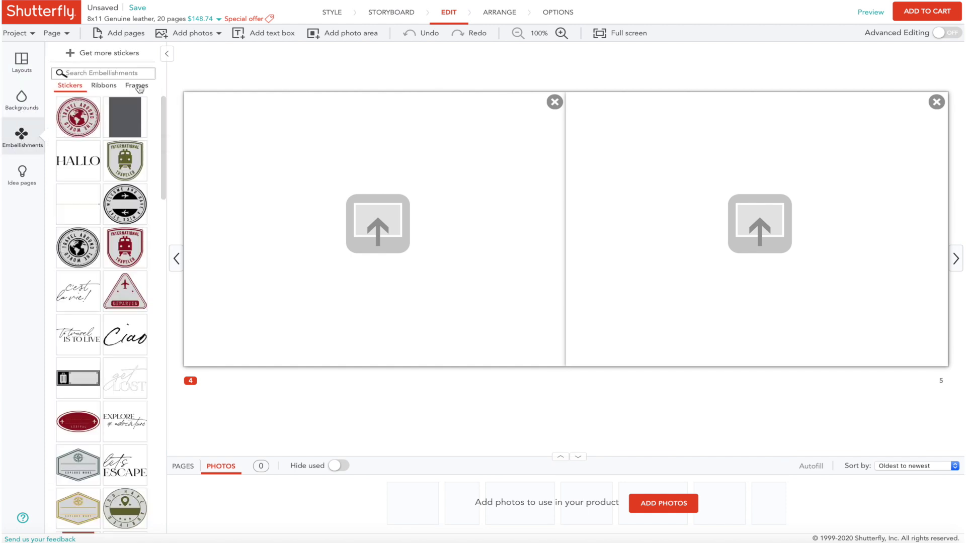
{"action": "left_click", "coordinate": [139, 89]}
{"action": "left_click", "coordinate": [113, 86]}
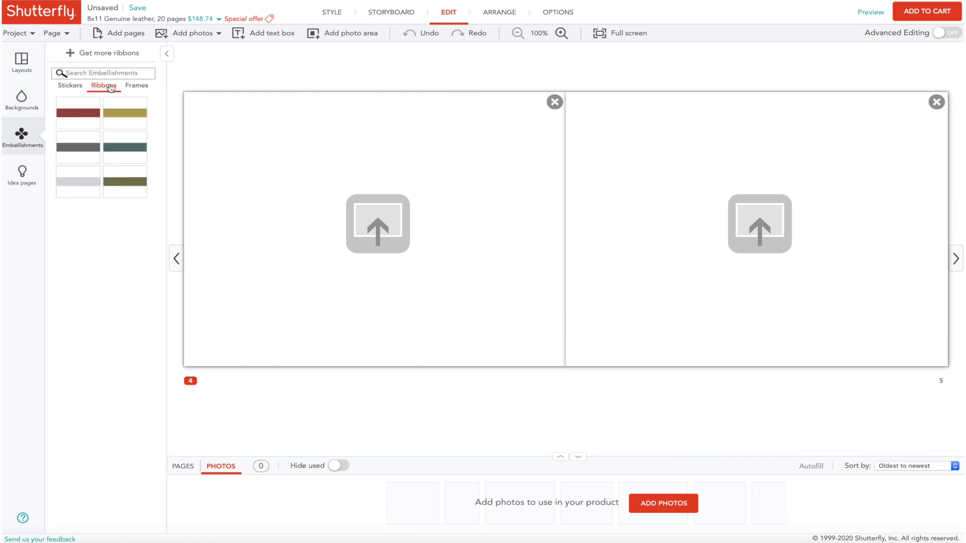
{"action": "left_click", "coordinate": [71, 86]}
Search the embellishments for "love" and add the "Be Mine 4 Eva" double candy heart sticker to the project
{"action": "left_click", "coordinate": [122, 71]}
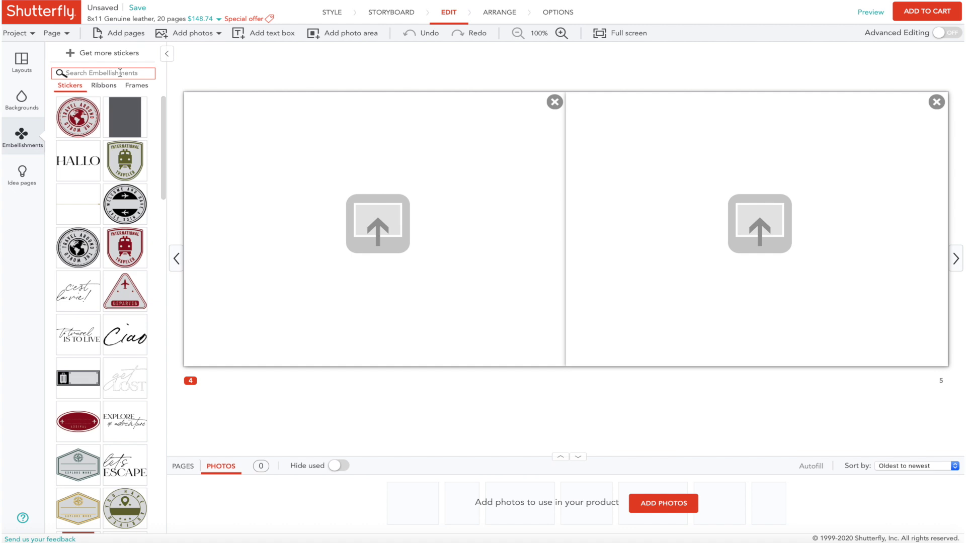
{"action": "type", "text": "lov"}
{"action": "key", "text": "Return"}
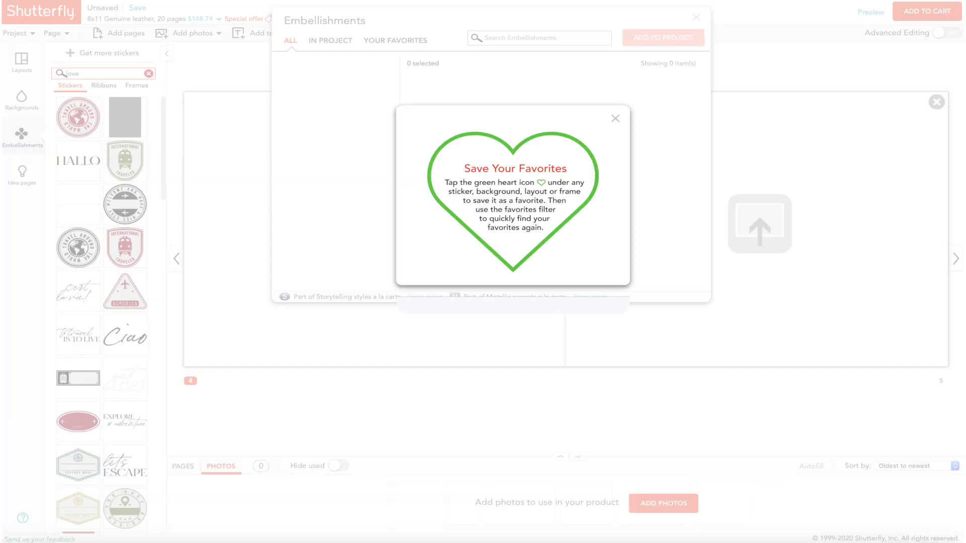
{"action": "left_click", "coordinate": [615, 119]}
{"action": "mouse_move", "coordinate": [706, 75]}
{"action": "left_mouse_down"}
{"action": "mouse_move", "coordinate": [704, 217]}
{"action": "mouse_move", "coordinate": [715, 86]}
{"action": "left_mouse_up"}
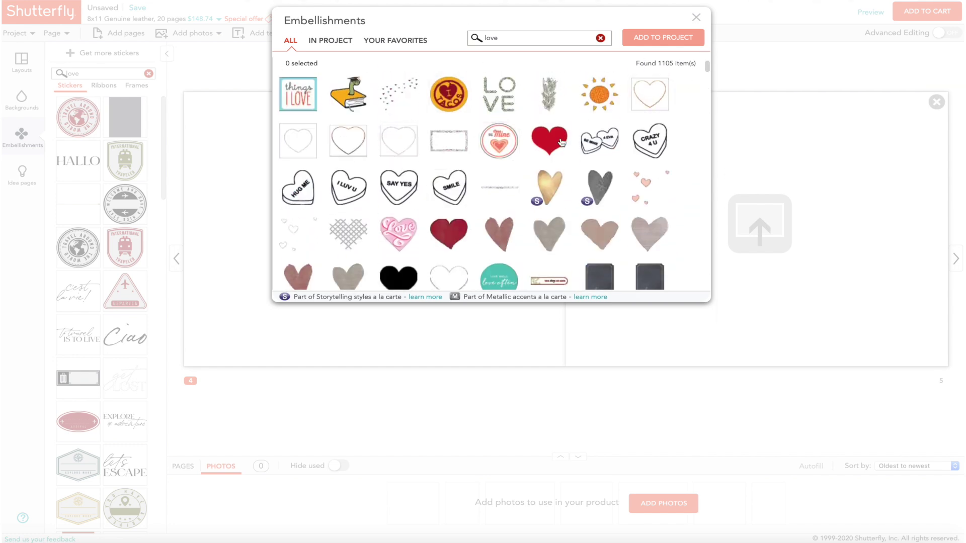
{"action": "left_click", "coordinate": [614, 155]}
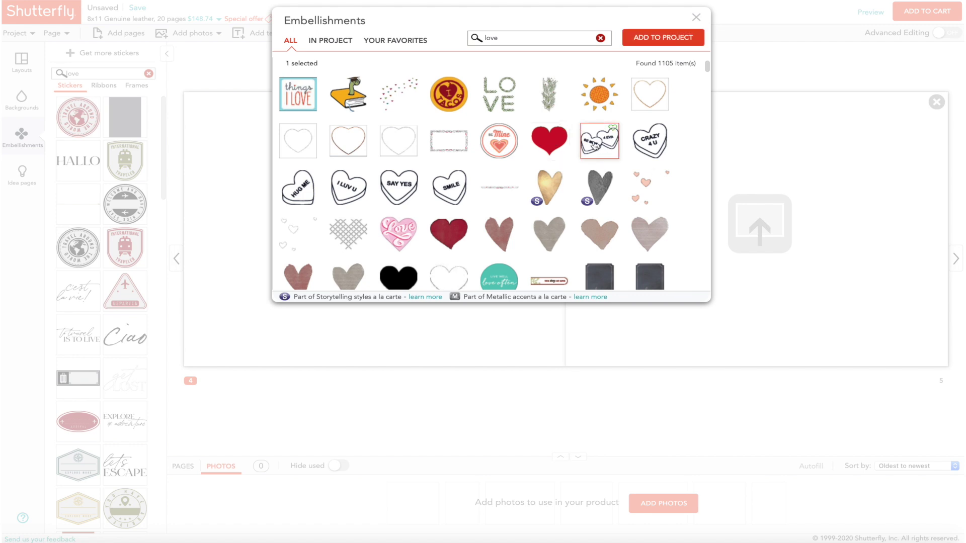
{"action": "left_click", "coordinate": [659, 38]}
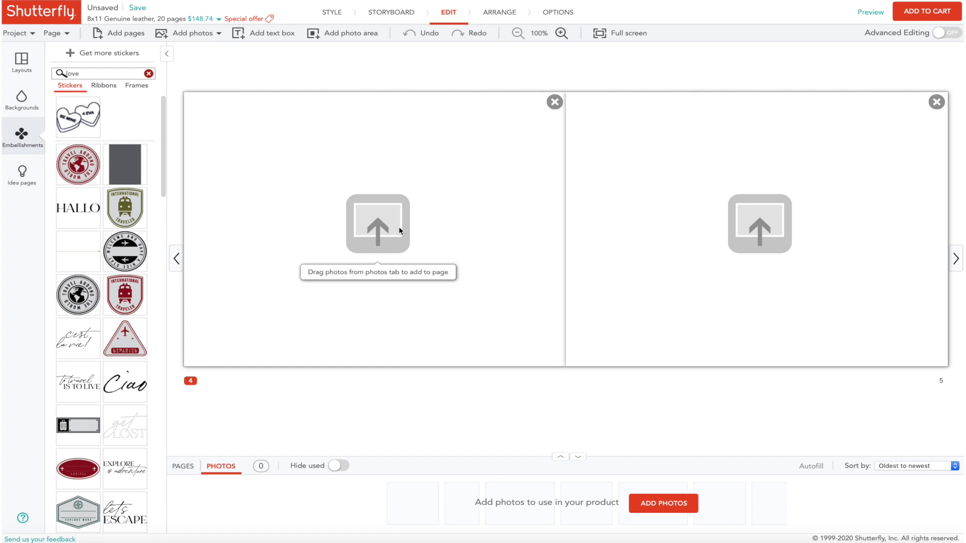
{"action": "left_click", "coordinate": [16, 33]}
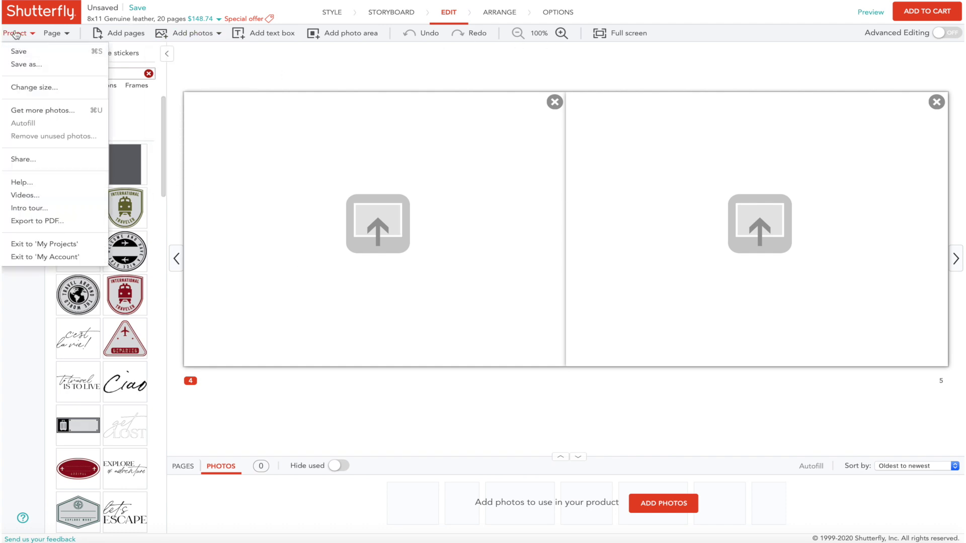
{"action": "left_click", "coordinate": [16, 35]}
{"action": "left_click", "coordinate": [15, 34]}
Switch Advanced Editing on for pages 4–5 and turn it back off
{"action": "left_click", "coordinate": [66, 34]}
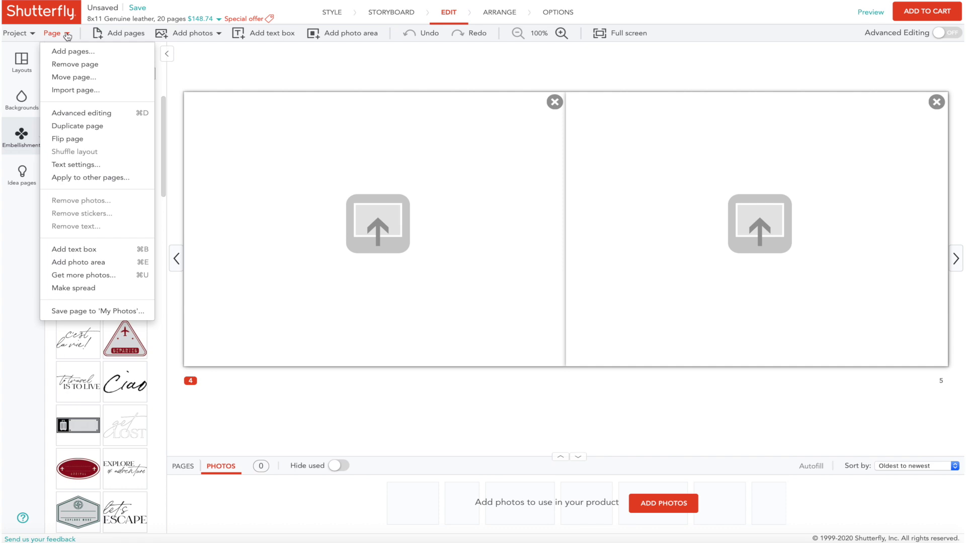
{"action": "left_click", "coordinate": [112, 113]}
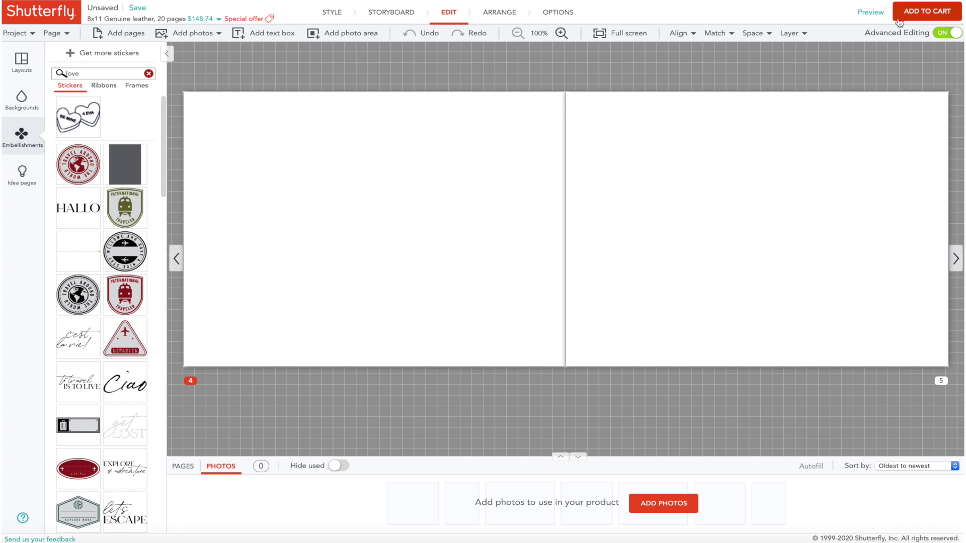
{"action": "left_click", "coordinate": [948, 36]}
{"action": "left_click", "coordinate": [947, 36]}
{"action": "left_click", "coordinate": [948, 37]}
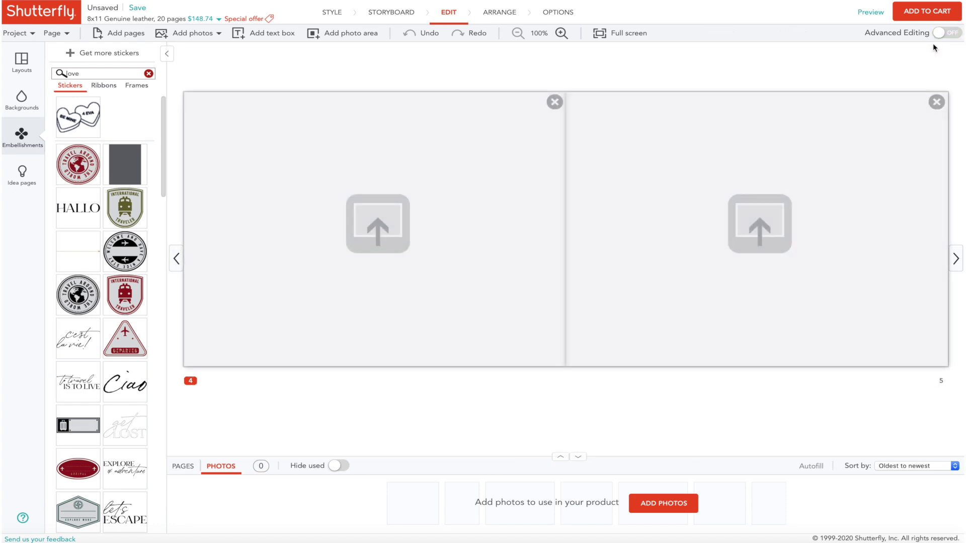
{"action": "left_click", "coordinate": [208, 35]}
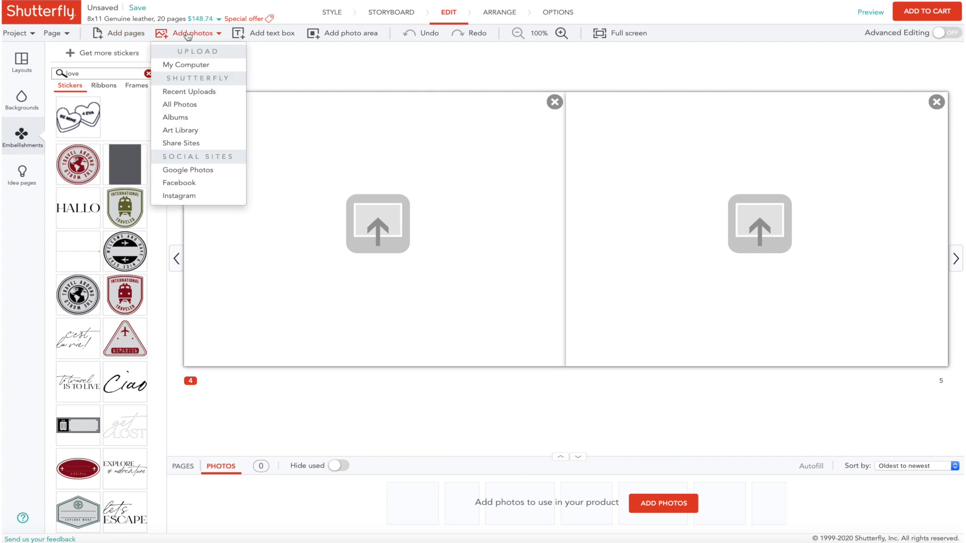
{"action": "left_click", "coordinate": [189, 33]}
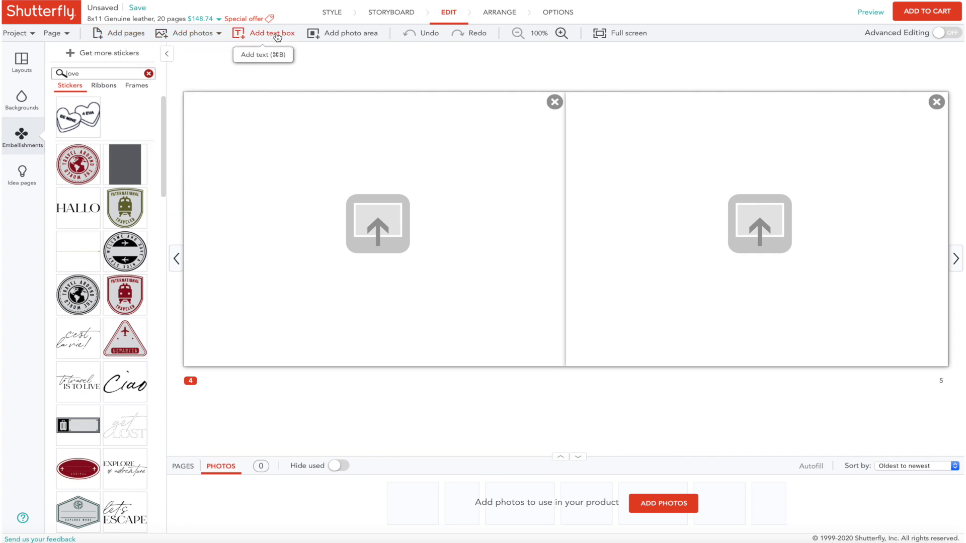
Add a photo area to page 4 and reshape it into a wide rectangle around the middle of the page
{"action": "left_click", "coordinate": [340, 37]}
{"action": "left_click_drag", "start_coordinate": [330, 200], "coordinate": [270, 202]}
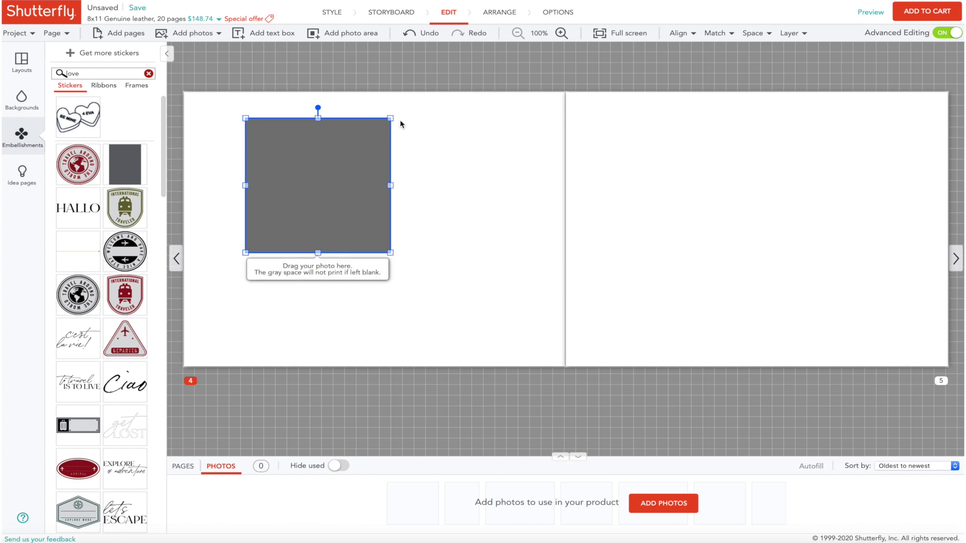
{"action": "left_click_drag", "start_coordinate": [390, 253], "coordinate": [425, 120]}
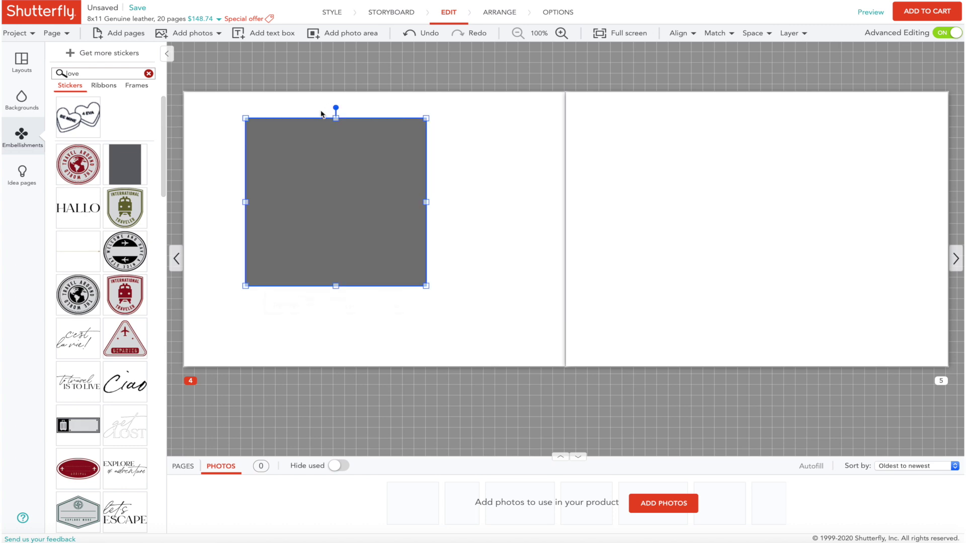
{"action": "left_click_drag", "start_coordinate": [336, 119], "coordinate": [398, 217]}
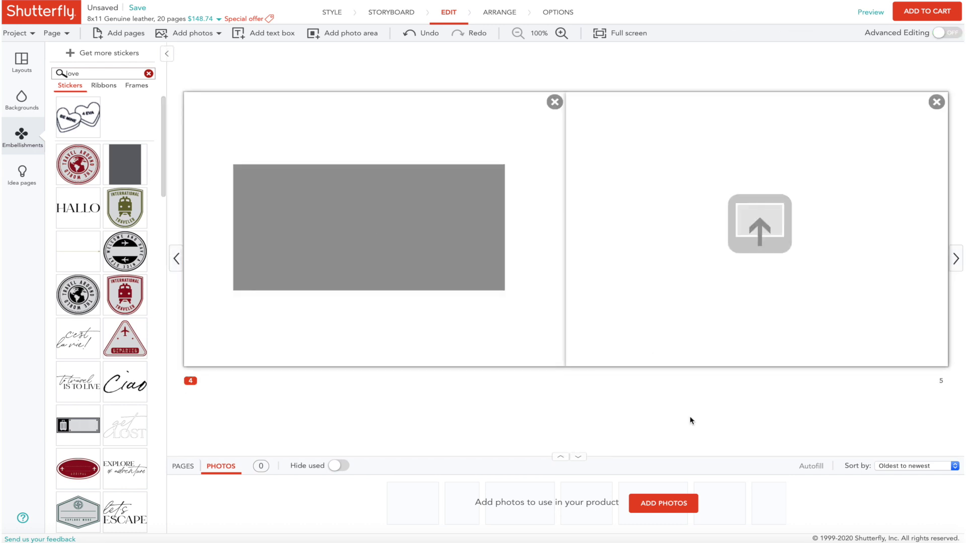
Add a group of photos stored on Shutterfly to the project's photo tray and hide the photos already used
{"action": "left_click", "coordinate": [664, 508]}
{"action": "left_click", "coordinate": [98, 90]}
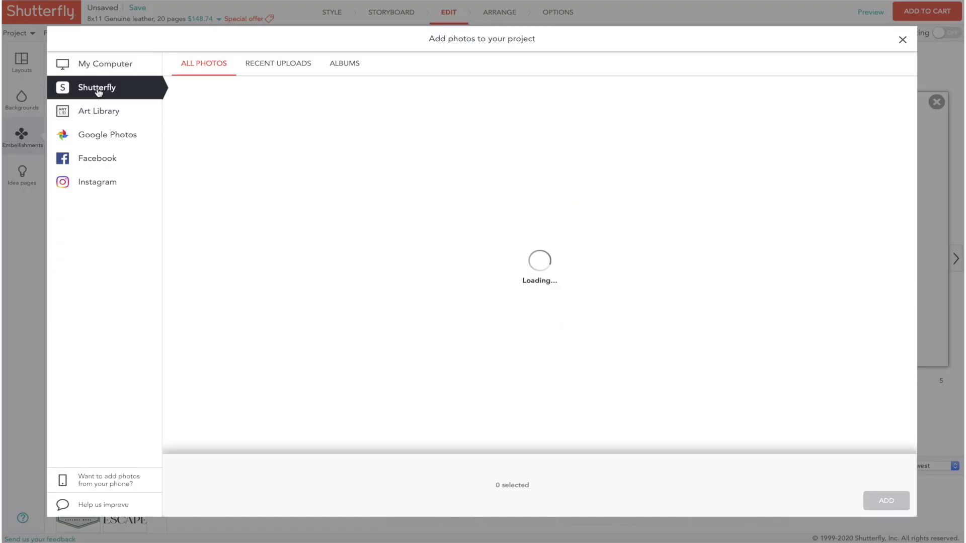
{"action": "left_click", "coordinate": [234, 217]}
{"action": "left_click", "coordinate": [886, 500]}
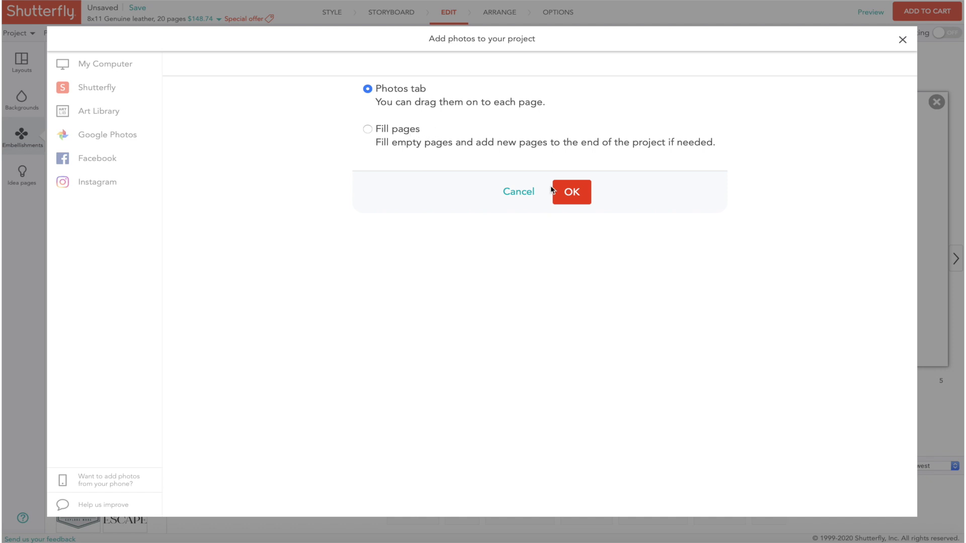
{"action": "left_click", "coordinate": [572, 194]}
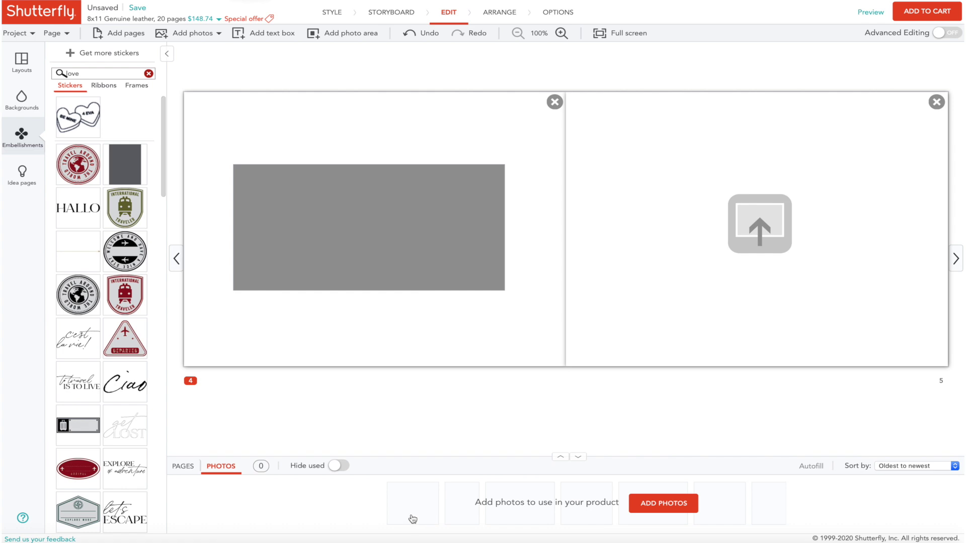
{"action": "left_click", "coordinate": [343, 466]}
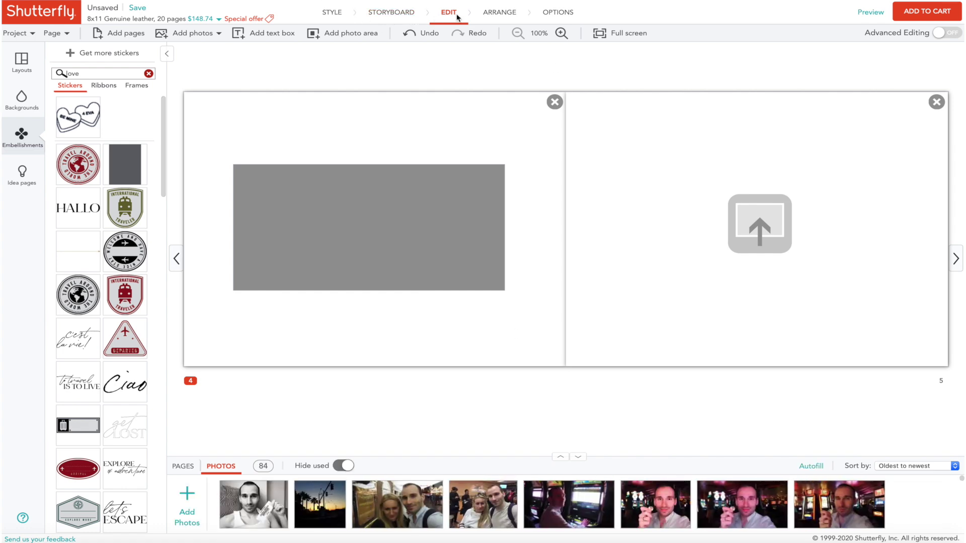
Use the storyboard to place four casino and cashout voucher photos on page 2 and one casino photo on page 3
{"action": "left_click", "coordinate": [387, 14]}
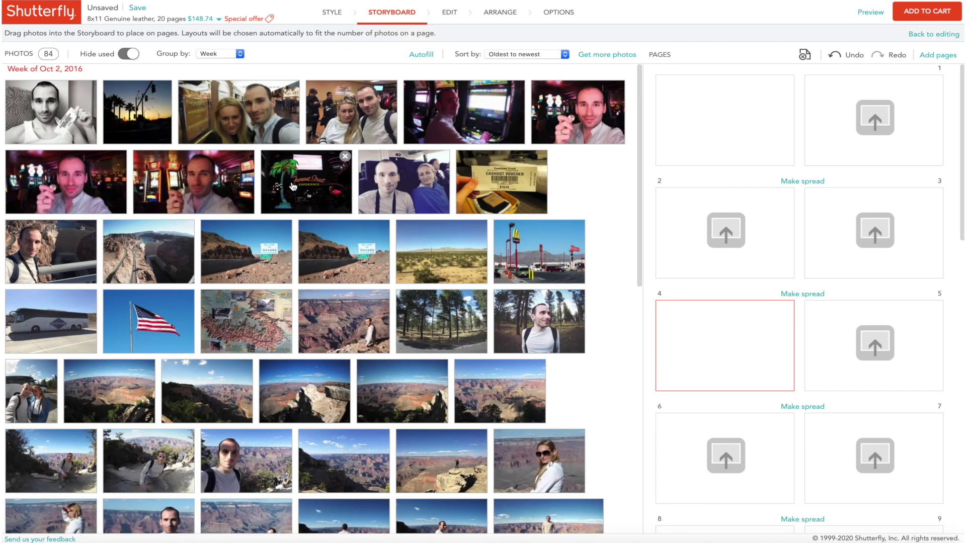
{"action": "scroll", "coordinate": [741, 253], "scroll_direction": "down", "scroll_amount": 10}
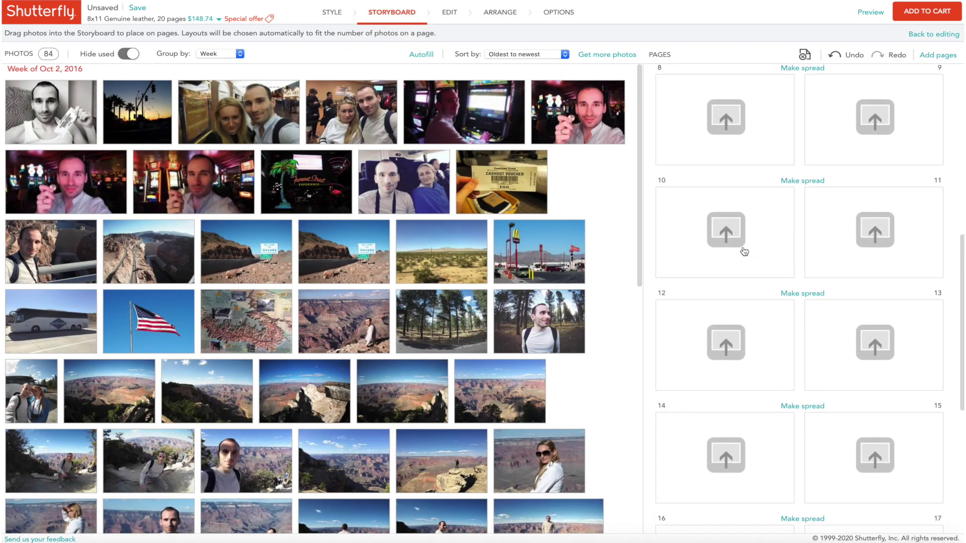
{"action": "scroll", "coordinate": [741, 253], "scroll_direction": "up", "scroll_amount": 8}
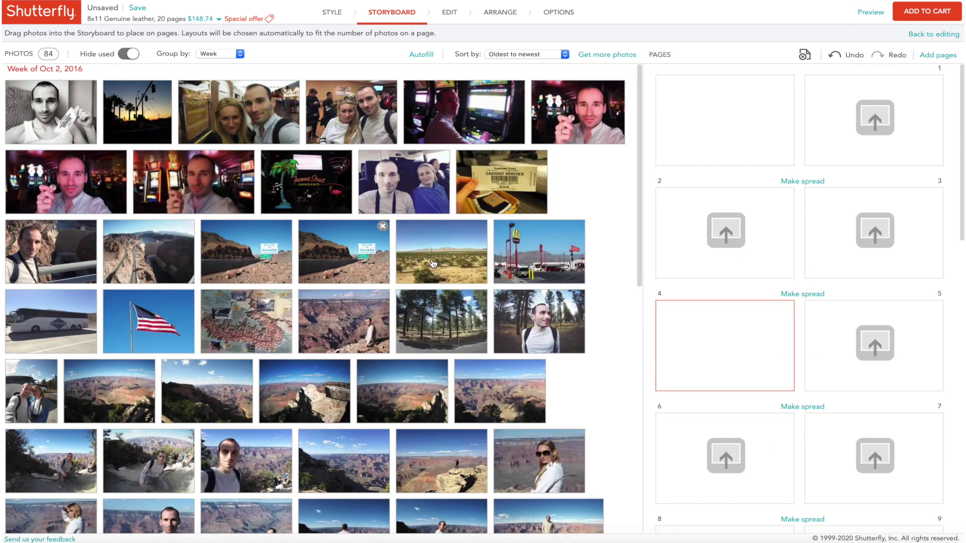
{"action": "mouse_move", "coordinate": [432, 264]}
{"action": "left_click_drag", "start_coordinate": [464, 112], "coordinate": [742, 244]}
{"action": "left_click_drag", "start_coordinate": [458, 118], "coordinate": [762, 243]}
{"action": "left_click_drag", "start_coordinate": [464, 112], "coordinate": [748, 264]}
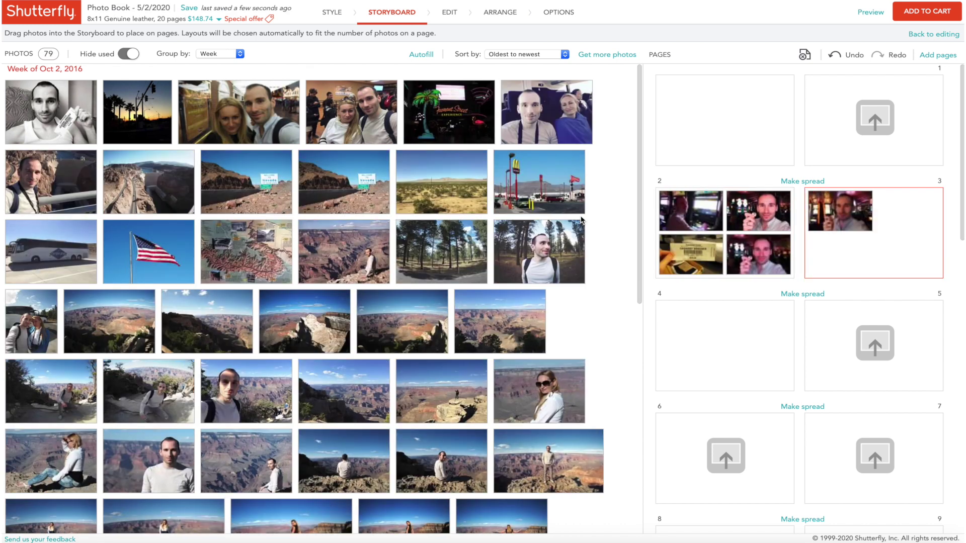
{"action": "mouse_move", "coordinate": [581, 220]}
Return to editing pages 2–3 and apply the staggered five-photo spread layout with two text boxes
{"action": "left_click", "coordinate": [449, 12]}
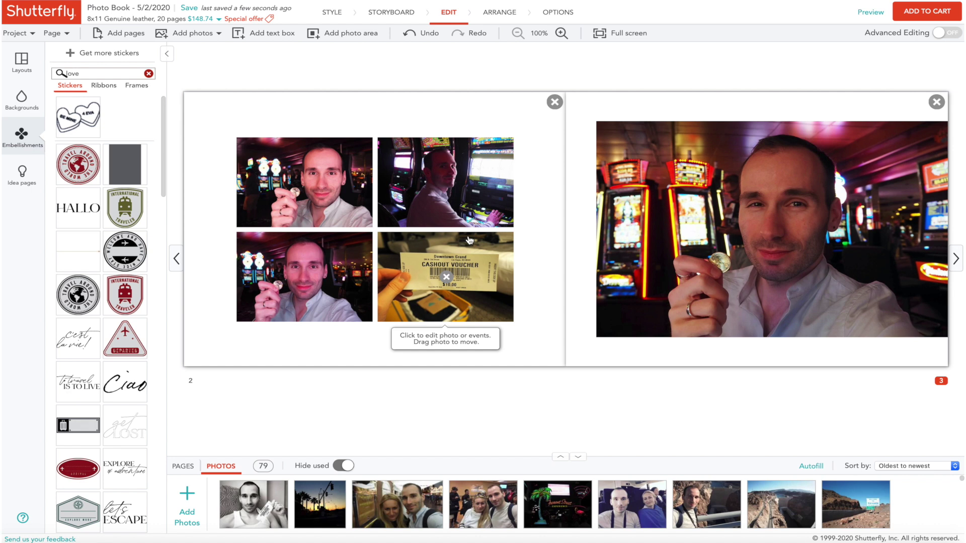
{"action": "left_click", "coordinate": [23, 71]}
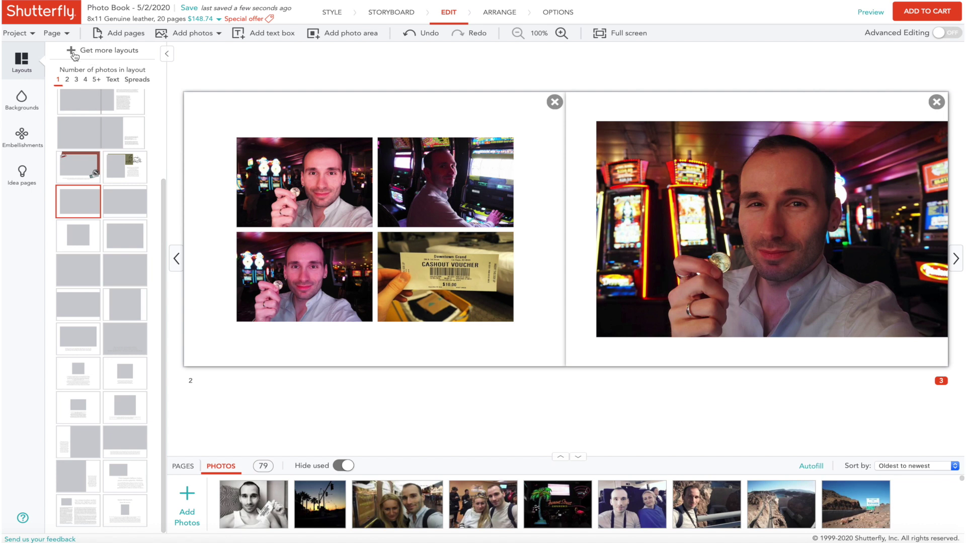
{"action": "left_click", "coordinate": [94, 80]}
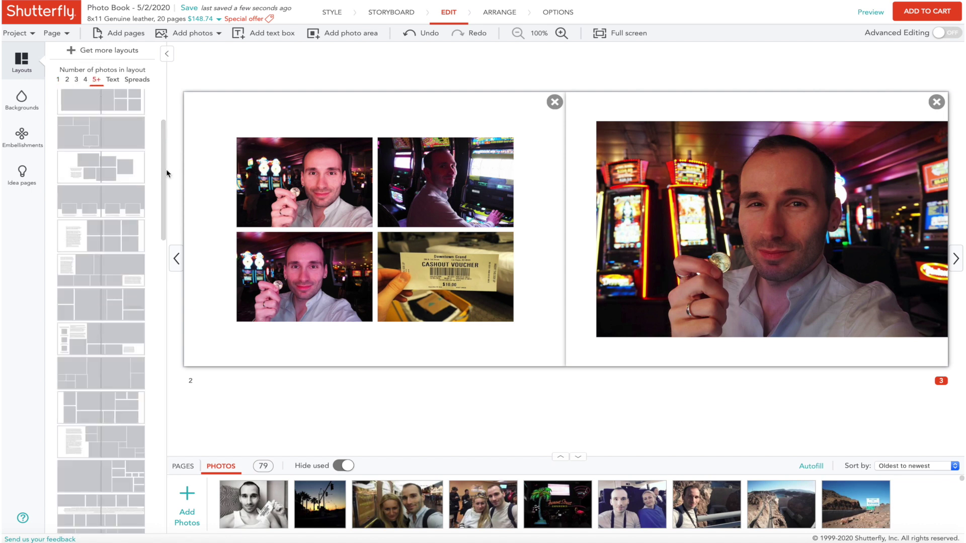
{"action": "left_click", "coordinate": [108, 170]}
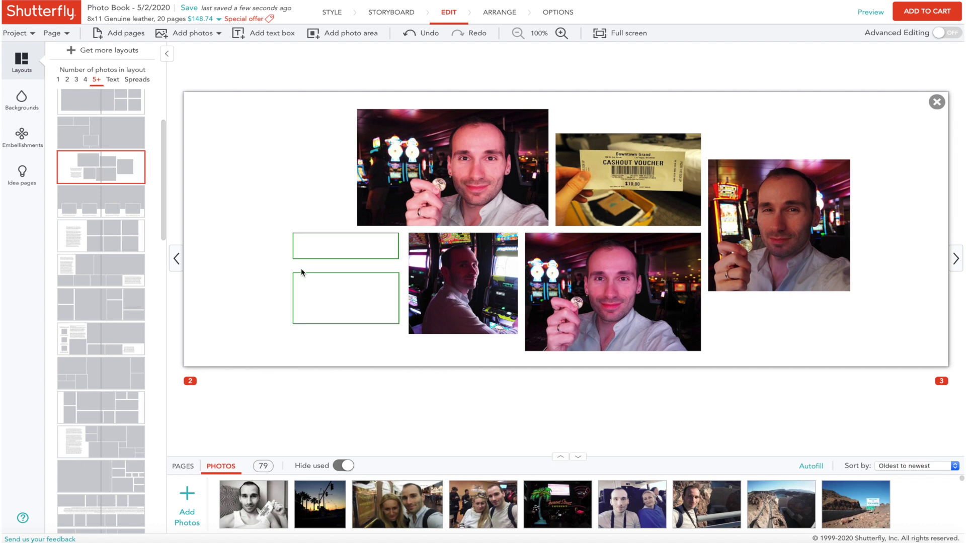
Enter the sample text "ghdjghfjgfhjfghjghfjfghjghjhgj" in the lower text box on page 2
{"action": "left_click", "coordinate": [332, 304]}
{"action": "type", "text": "ghdjghfjgfhjfghjghfjfghjghjhgj"}
{"action": "left_click", "coordinate": [152, 15]}
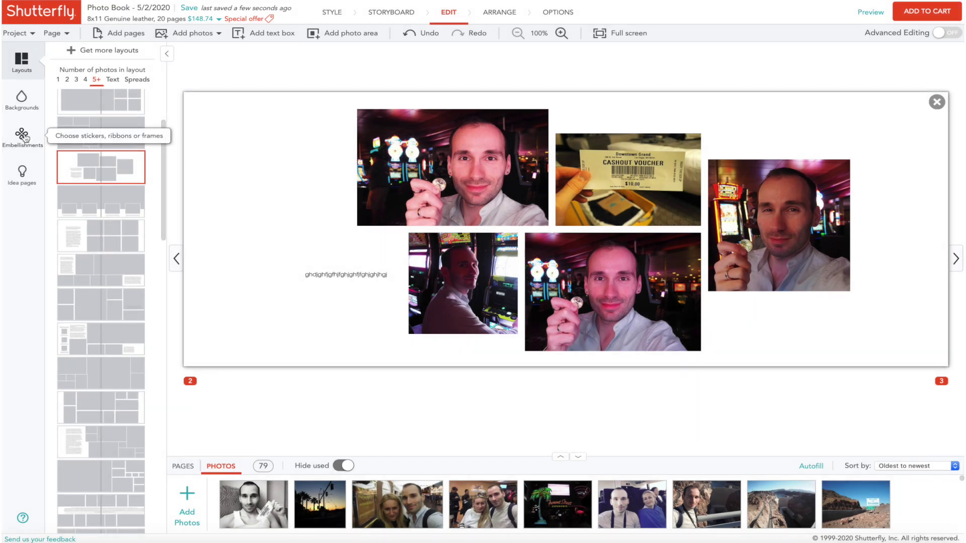
Search the embellishments for "vegas", add the dark block-letter "LAS VEGAS" sticker and place it beside page 2's upper photo
{"action": "left_click", "coordinate": [22, 135]}
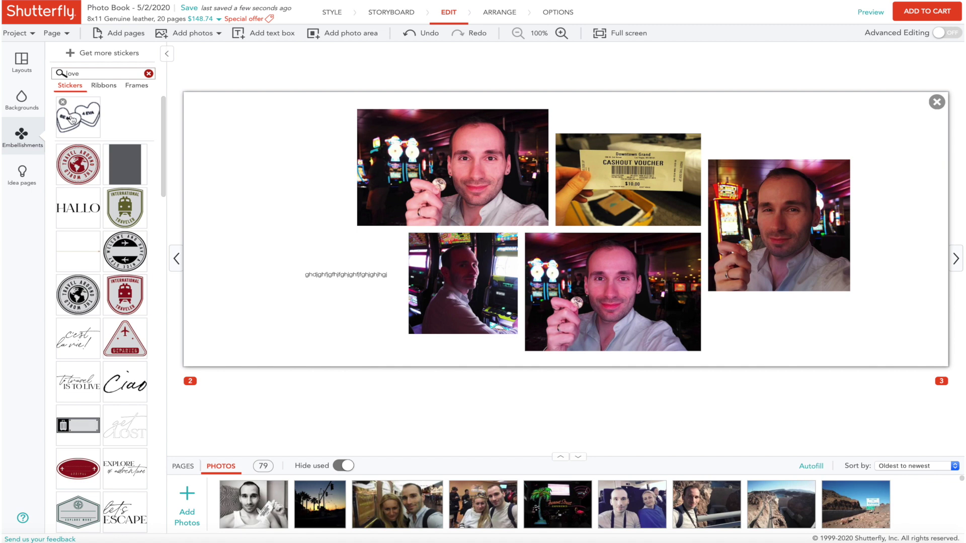
{"action": "double_click", "coordinate": [92, 70]}
{"action": "type", "text": "vegas"}
{"action": "key", "text": "Return"}
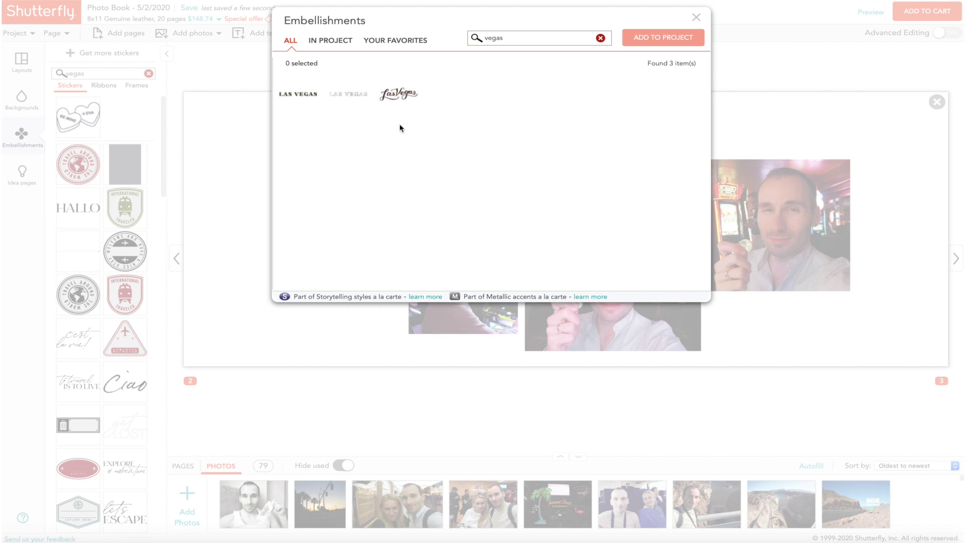
{"action": "left_click", "coordinate": [283, 94]}
{"action": "left_click", "coordinate": [649, 38]}
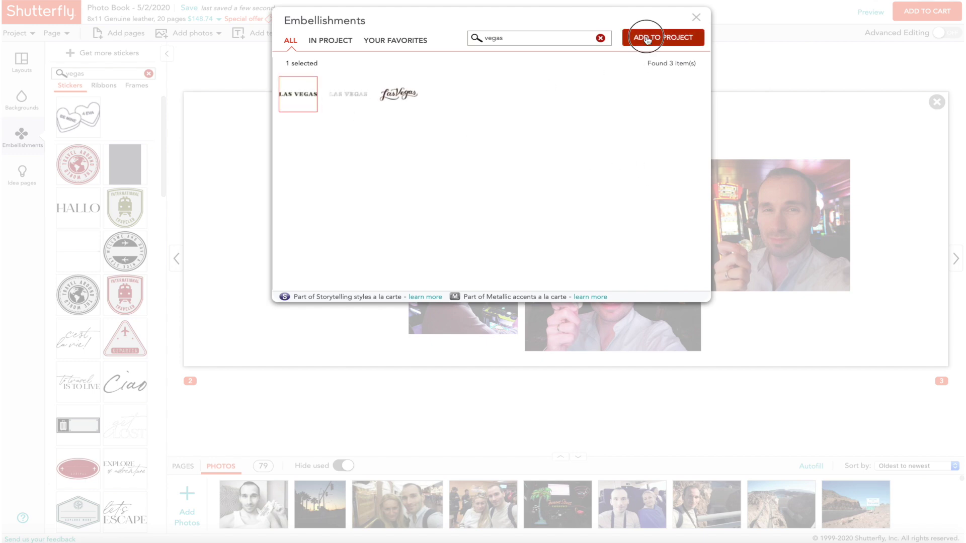
{"action": "left_click_drag", "start_coordinate": [126, 116], "coordinate": [287, 171]}
{"action": "left_click", "coordinate": [255, 120]}
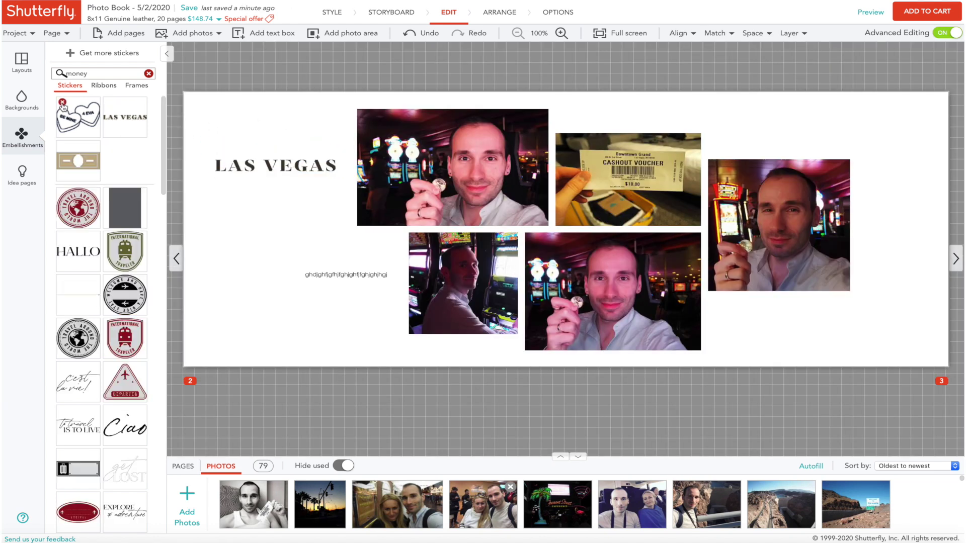
Search the embellishments for "fun", add the "fun times" sticker and place it below page 3's outermost photo
{"action": "key", "text": "BackSpace"}
{"action": "key", "text": "BackSpace"}
{"action": "key", "text": "BackSpace"}
{"action": "key", "text": "BackSpace"}
{"action": "key", "text": "BackSpace"}
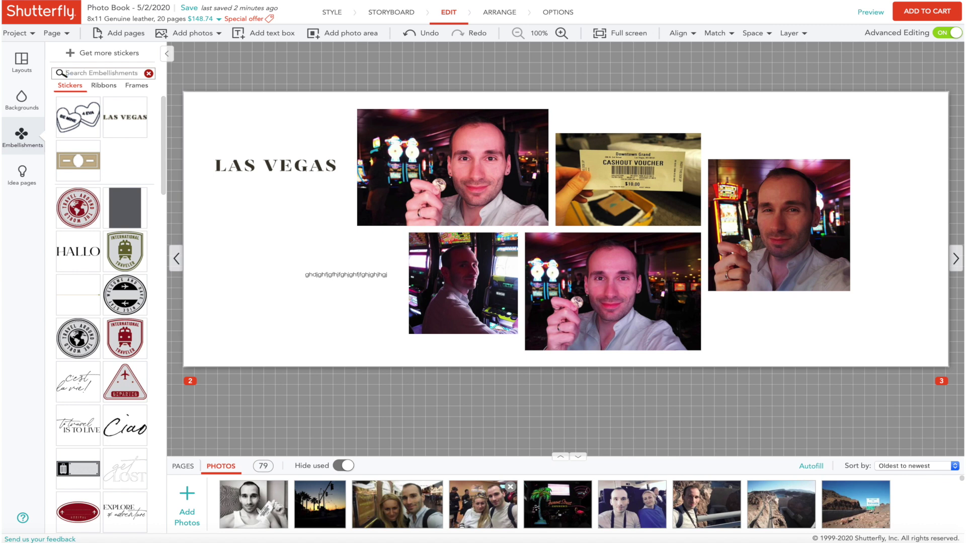
{"action": "type", "text": "fun"}
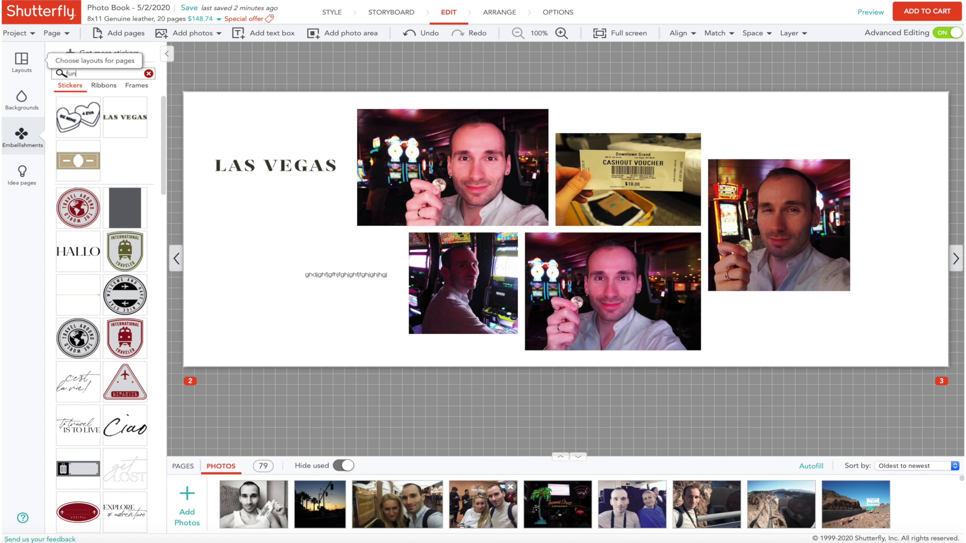
{"action": "key", "text": "Return"}
{"action": "left_click", "coordinate": [294, 241]}
{"action": "left_click", "coordinate": [667, 37]}
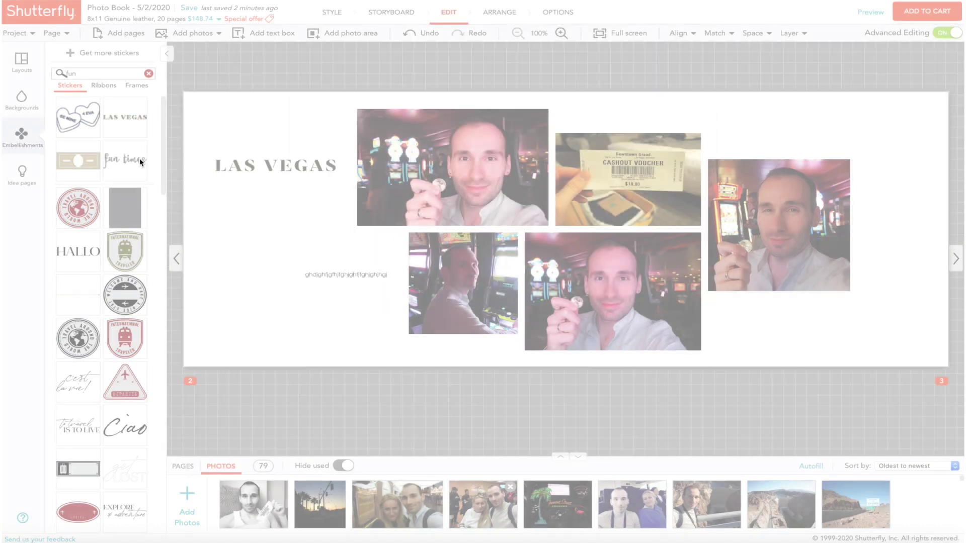
{"action": "left_click_drag", "start_coordinate": [123, 162], "coordinate": [798, 322]}
{"action": "left_click", "coordinate": [877, 295]}
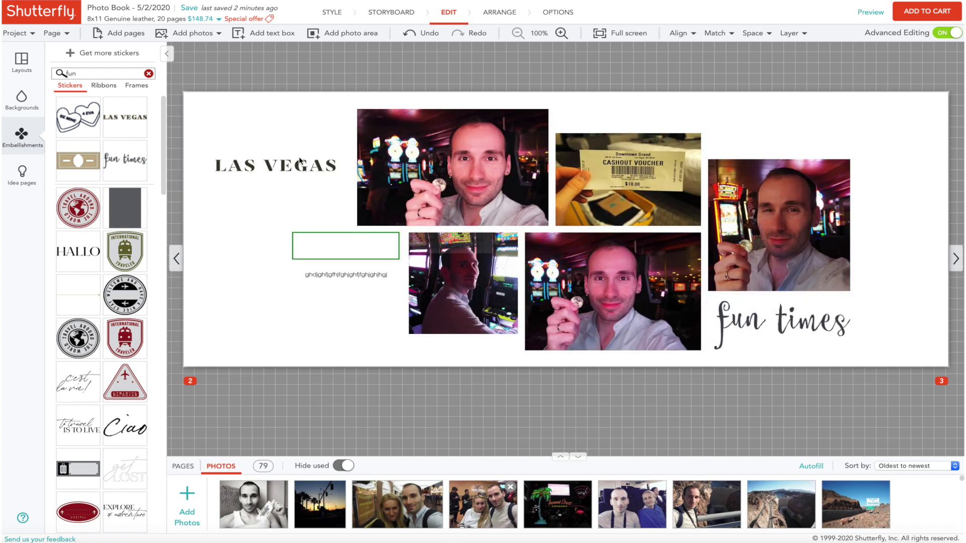
Try the mustard background on pages 2–3 and replace it with a newly added yellow, teal and tan geometric background
{"action": "left_click", "coordinate": [21, 99]}
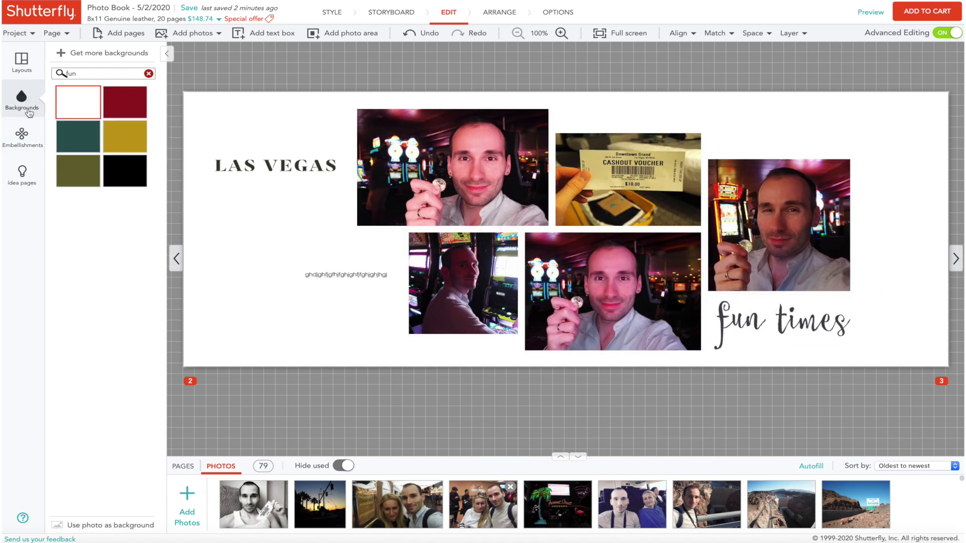
{"action": "left_click", "coordinate": [121, 131]}
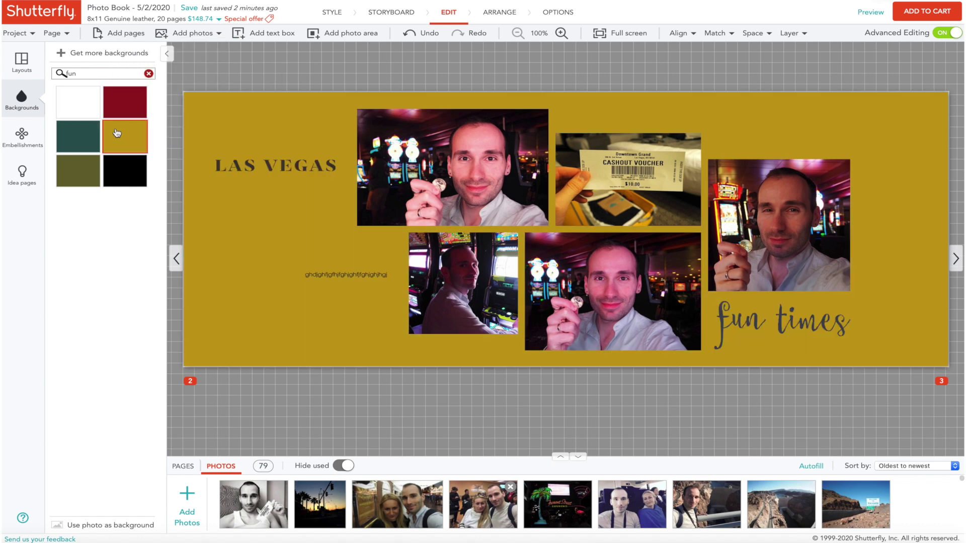
{"action": "left_click", "coordinate": [91, 54]}
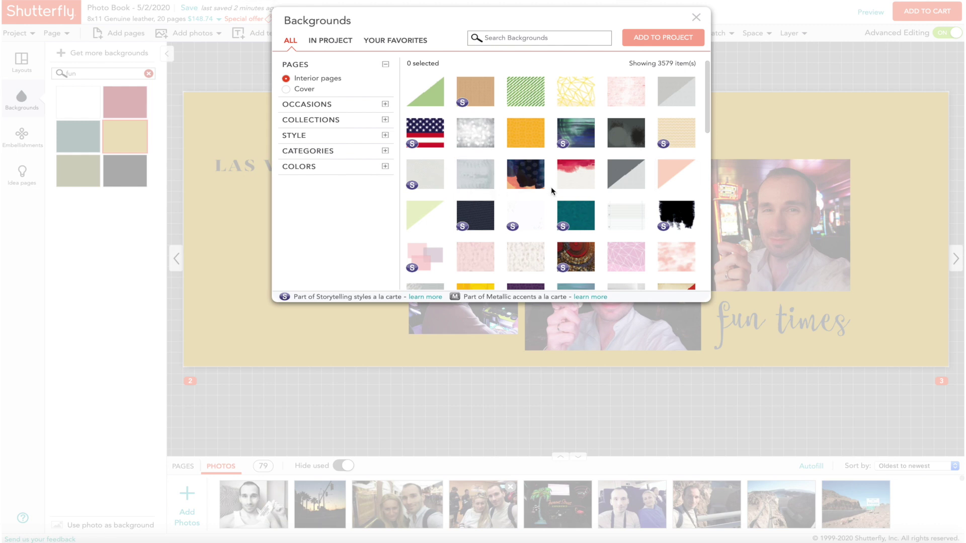
{"action": "scroll", "coordinate": [626, 216], "scroll_direction": "down", "scroll_amount": 1}
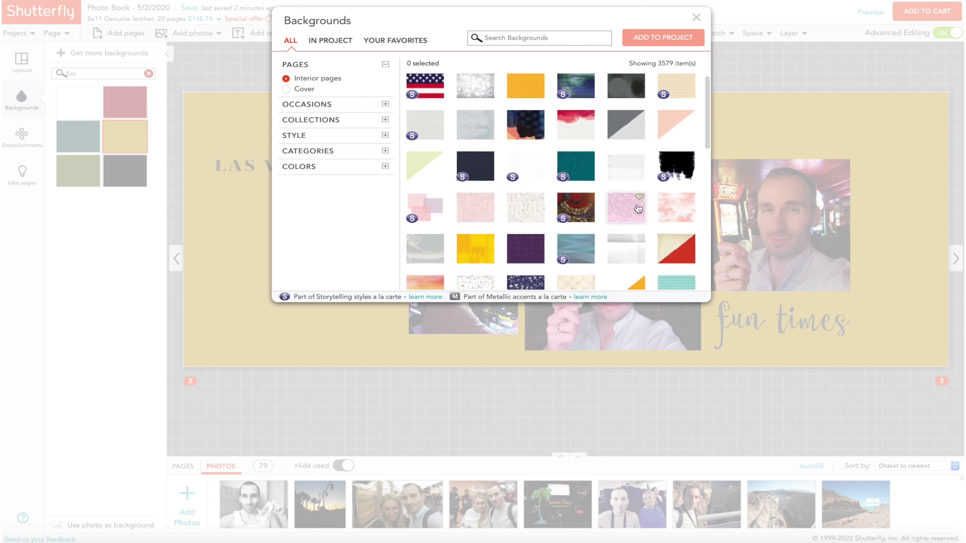
{"action": "scroll", "coordinate": [674, 181], "scroll_direction": "down", "scroll_amount": 4}
{"action": "left_click", "coordinate": [675, 182]}
{"action": "left_click", "coordinate": [663, 38]}
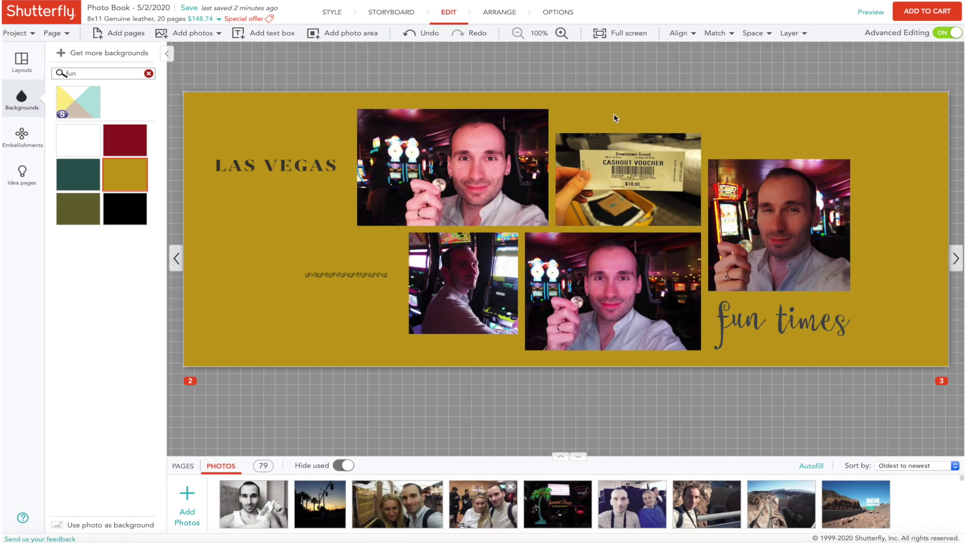
{"action": "left_click", "coordinate": [79, 101]}
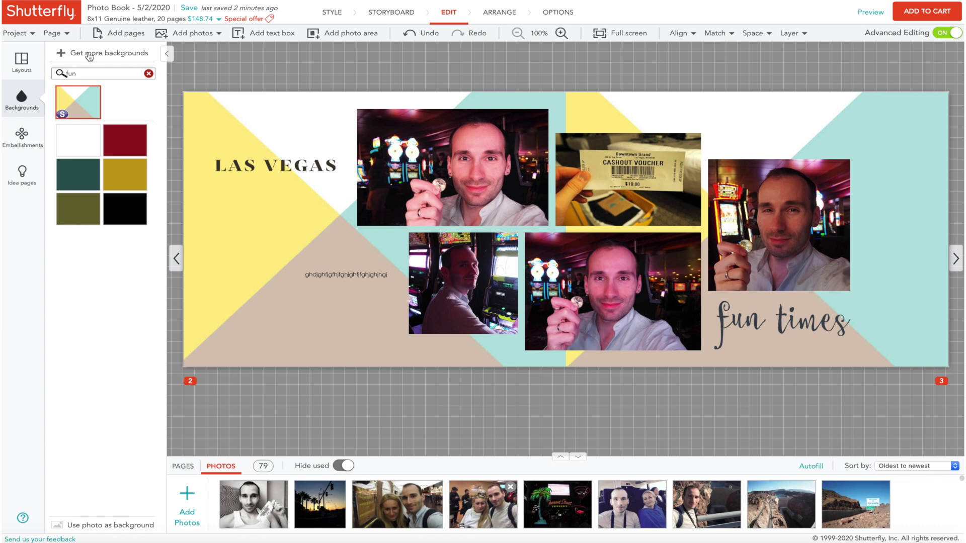
Browse the full catalogue of interior page layouts
{"action": "left_click", "coordinate": [21, 63]}
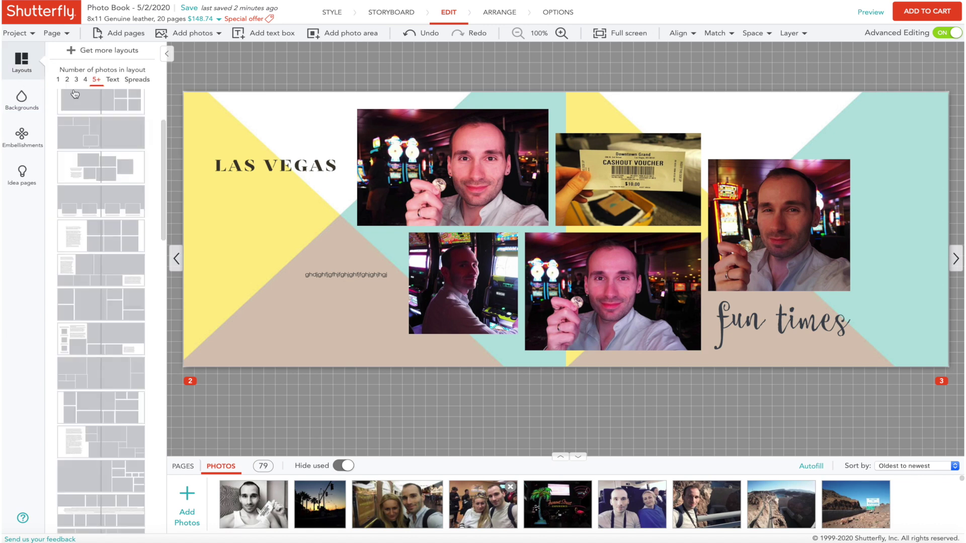
{"action": "left_click", "coordinate": [117, 51]}
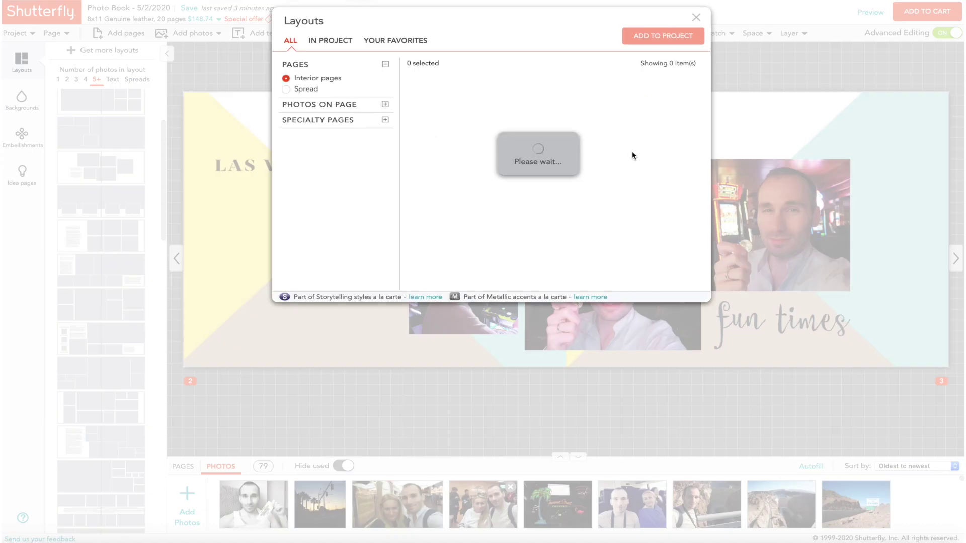
{"action": "scroll", "coordinate": [528, 166], "scroll_direction": "down", "scroll_amount": 5}
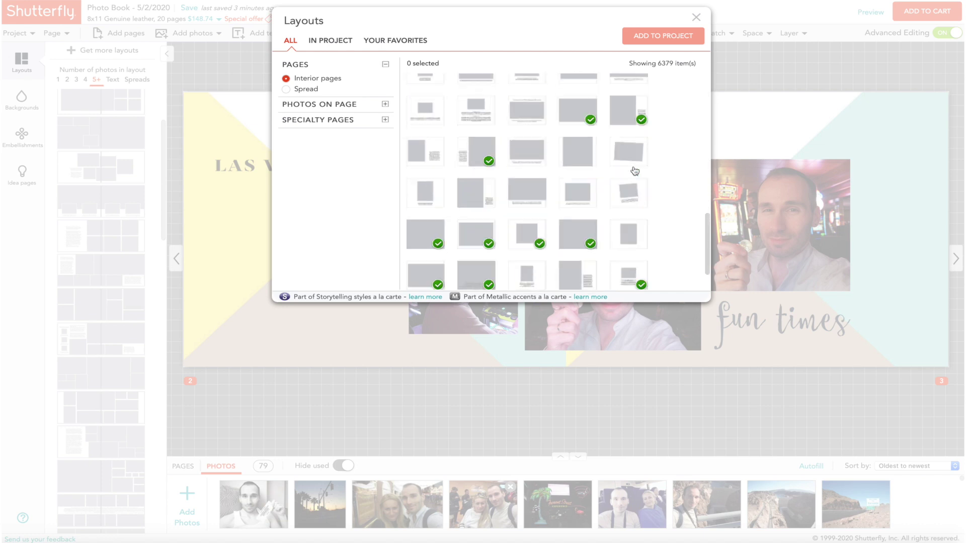
{"action": "scroll", "coordinate": [633, 173], "scroll_direction": "up", "scroll_amount": 10}
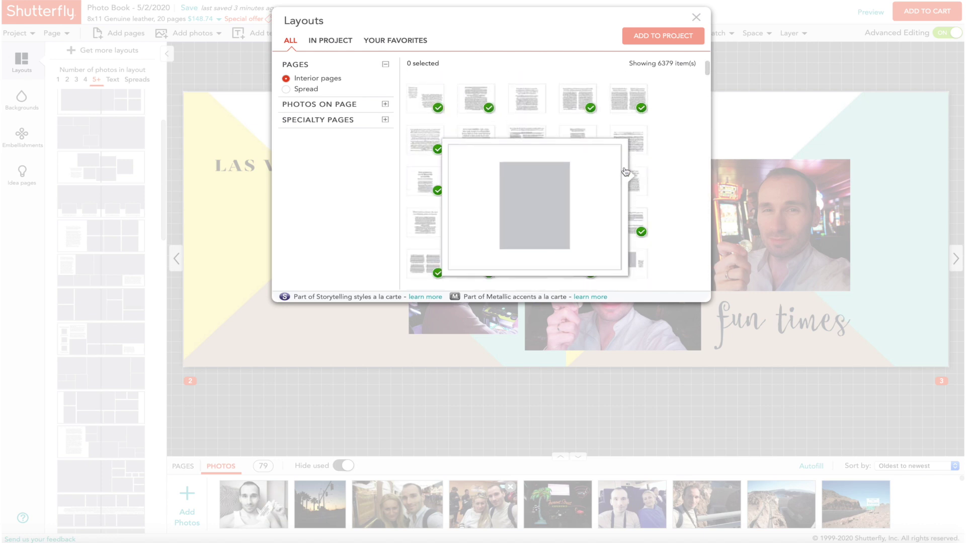
{"action": "left_click", "coordinate": [697, 21]}
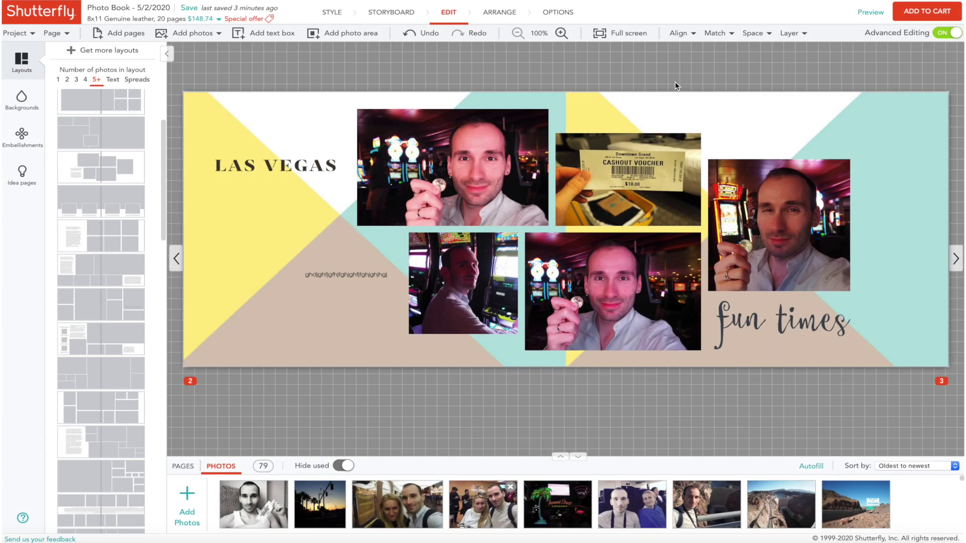
Widen the large upper photo on page 2 slightly toward the "LAS VEGAS" sticker and adjust its position
{"action": "left_click", "coordinate": [382, 125]}
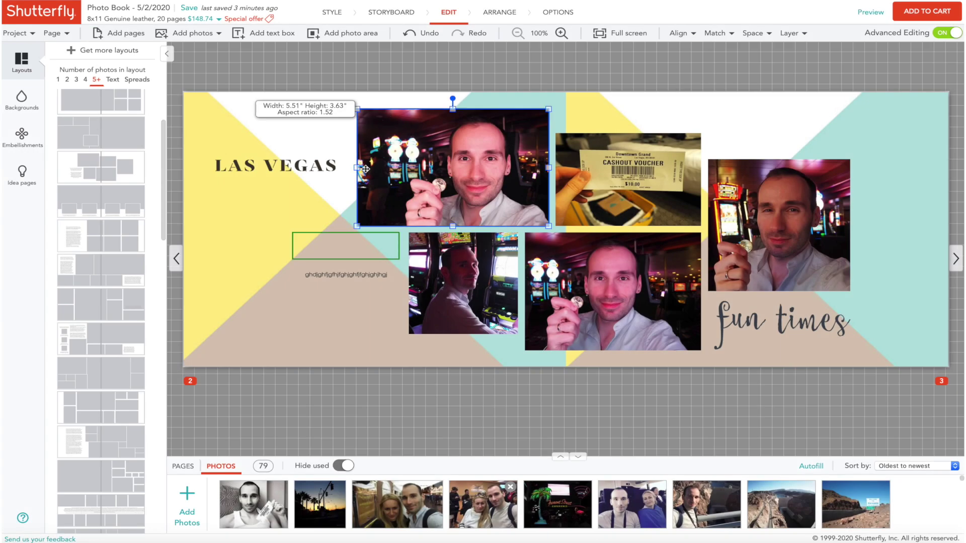
{"action": "mouse_move", "coordinate": [357, 167]}
{"action": "left_mouse_down"}
{"action": "mouse_move", "coordinate": [464, 169]}
{"action": "mouse_move", "coordinate": [347, 170]}
{"action": "left_mouse_up"}
{"action": "left_click_drag", "start_coordinate": [472, 151], "coordinate": [465, 153]}
{"action": "left_click", "coordinate": [598, 86]}
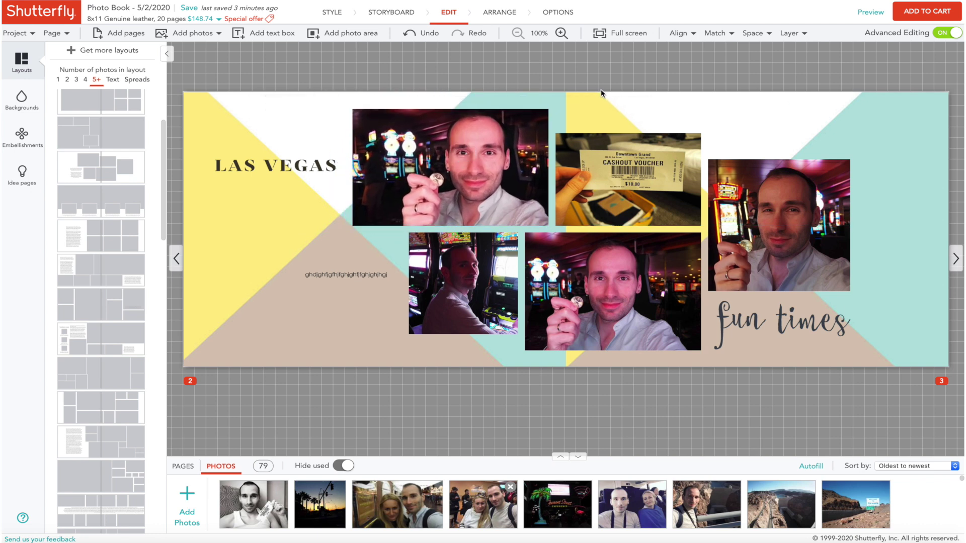
Add a photo area in page 2's lower outer corner and a text box above page 3's outermost photo
{"action": "left_click", "coordinate": [340, 35]}
{"action": "left_click_drag", "start_coordinate": [387, 189], "coordinate": [230, 296]}
{"action": "left_click", "coordinate": [237, 218]}
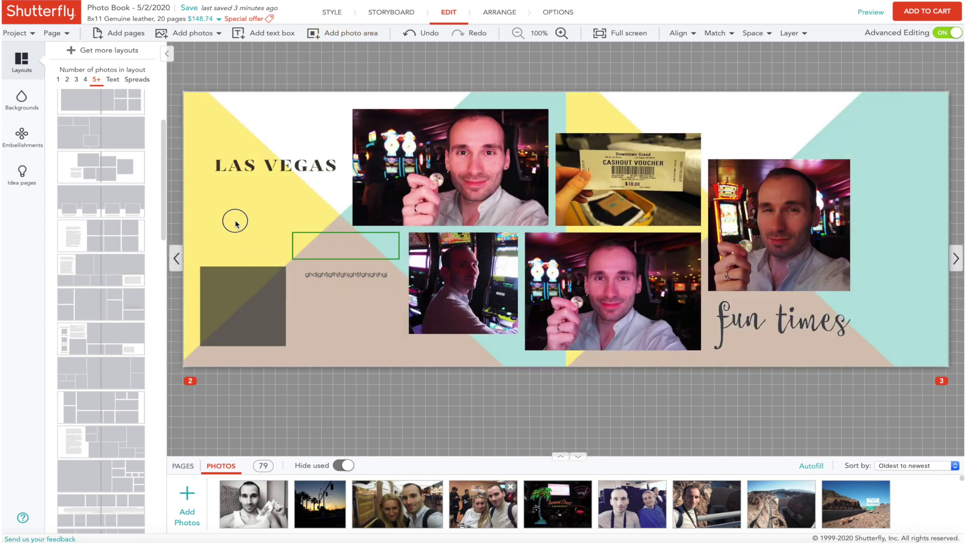
{"action": "left_click", "coordinate": [263, 32]}
{"action": "left_click_drag", "start_coordinate": [380, 176], "coordinate": [880, 114]}
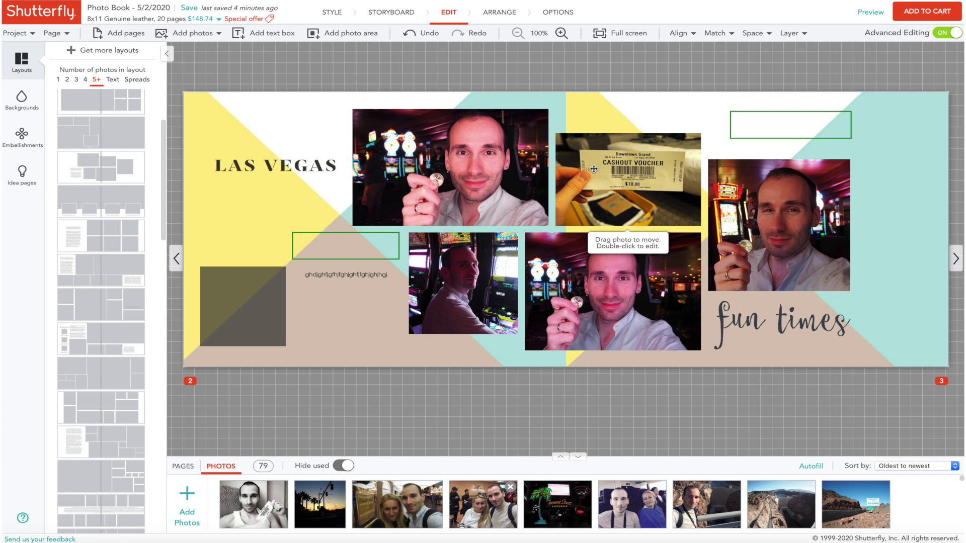
Apply the spread layout with one full-width photo above four small captioned photos to pages 2–3
{"action": "left_click_drag", "start_coordinate": [101, 201], "coordinate": [210, 168]}
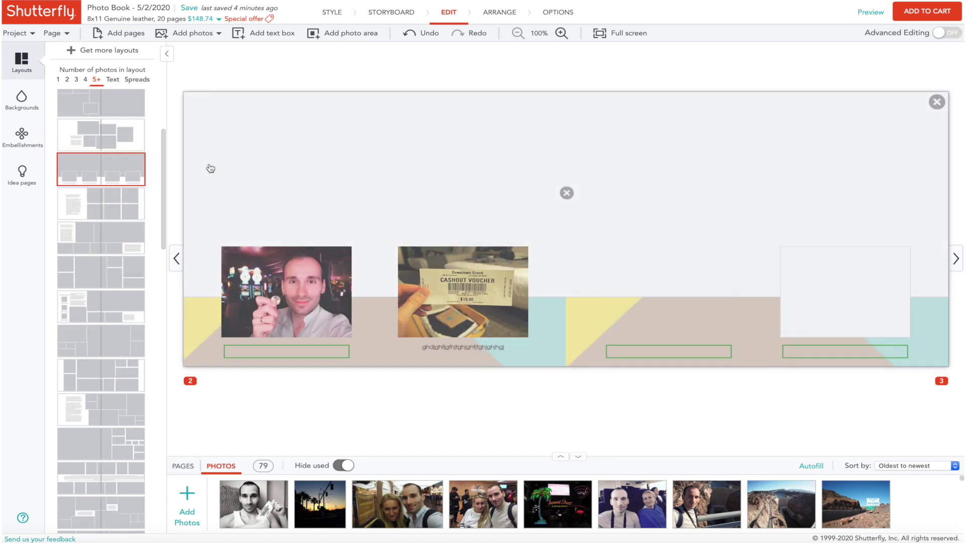